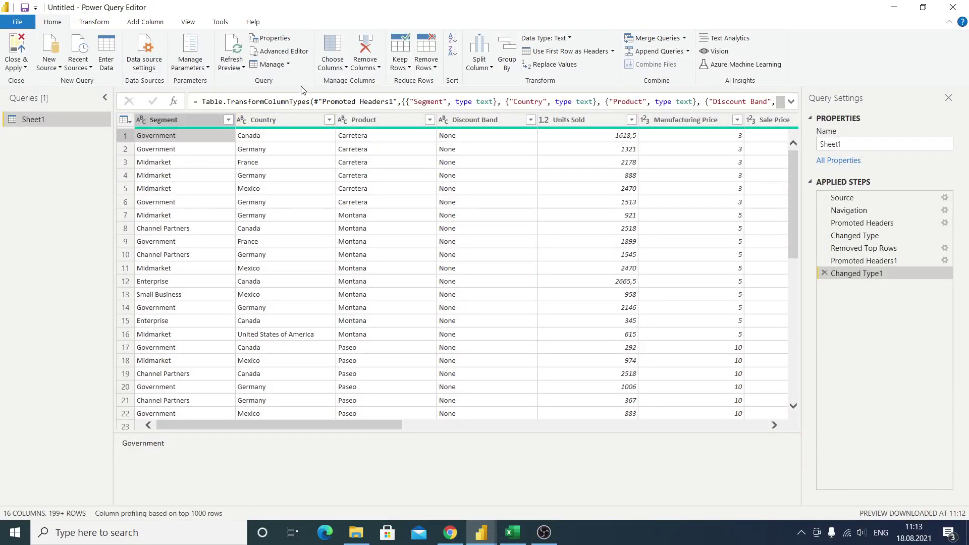
# Open the Home > Manage dropdown to get at the Sheet1 query-management options
pyautogui.click(290, 68)
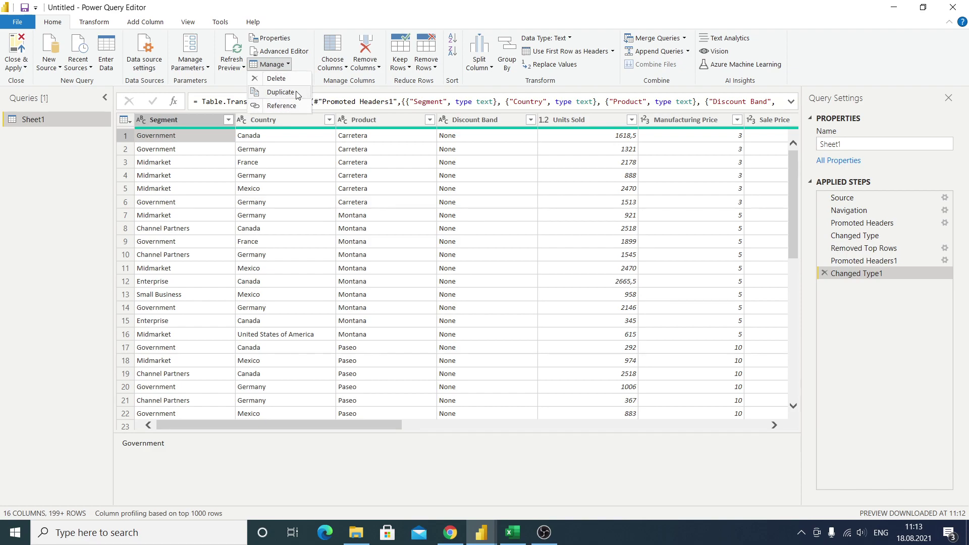
pyautogui.click(352, 426)
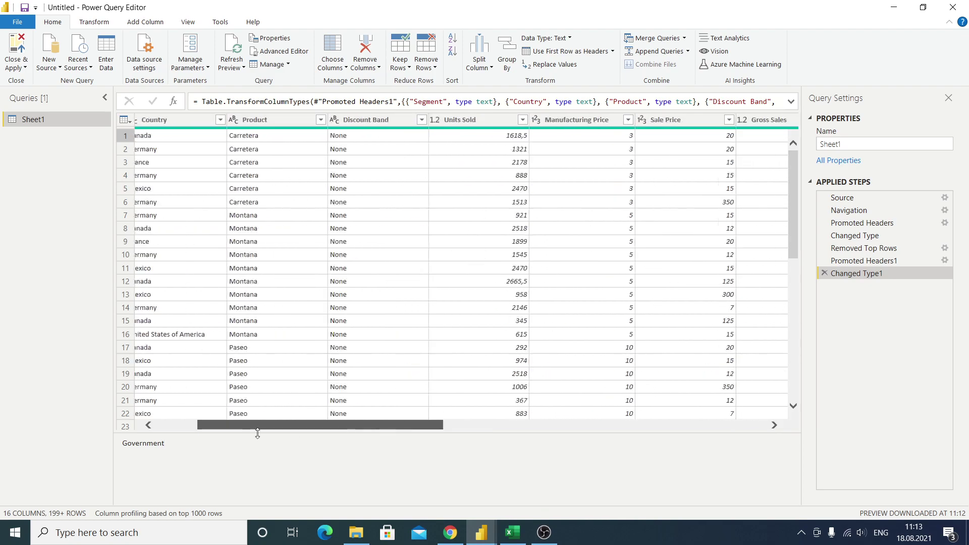
pyautogui.click(290, 66)
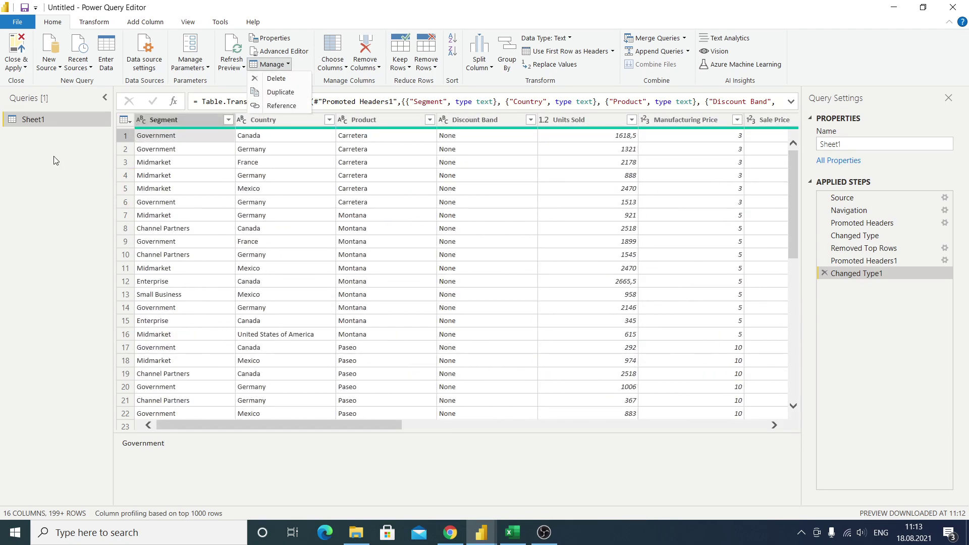
pyautogui.click(53, 156)
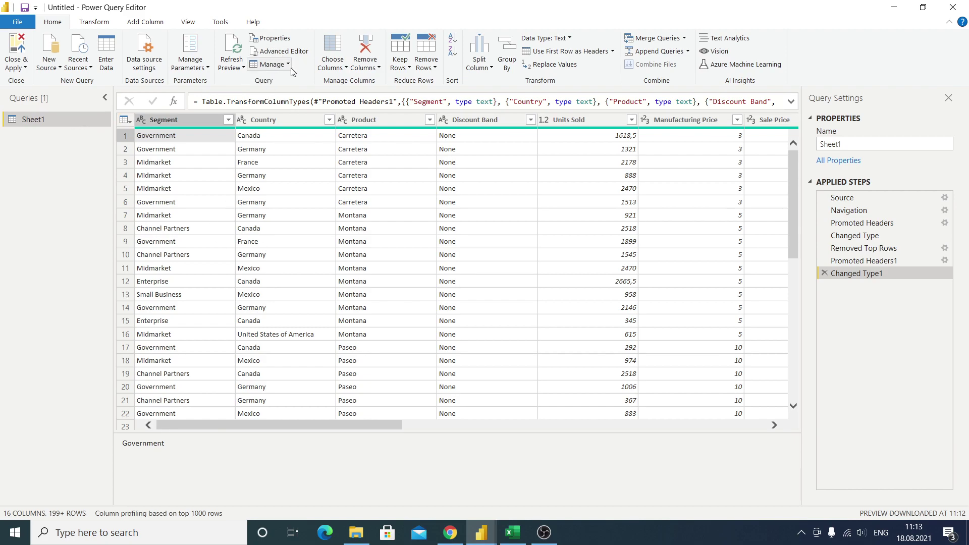
pyautogui.click(273, 64)
# Duplicate Sheet1 into Sheet1 (2) and view the original Sheet1 query
pyautogui.click(296, 94)
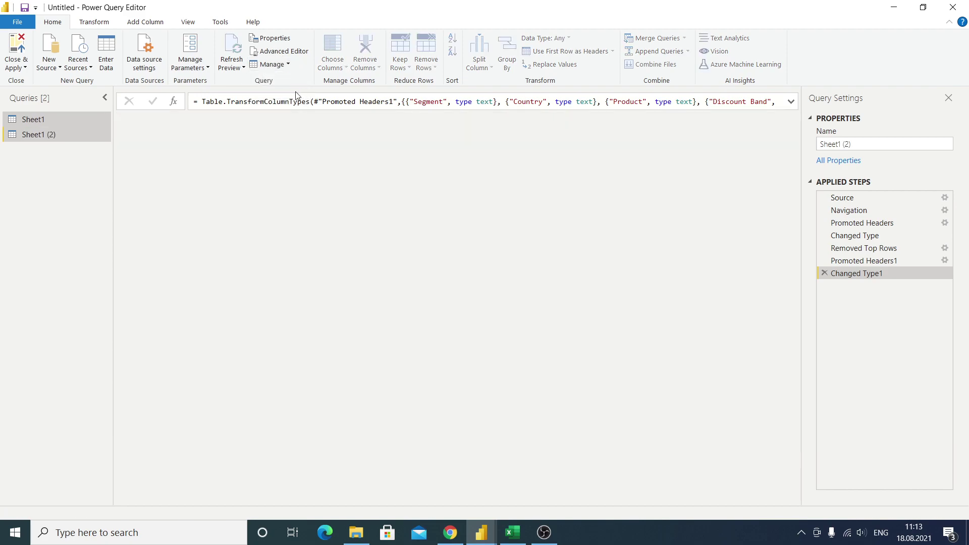
pyautogui.click(40, 119)
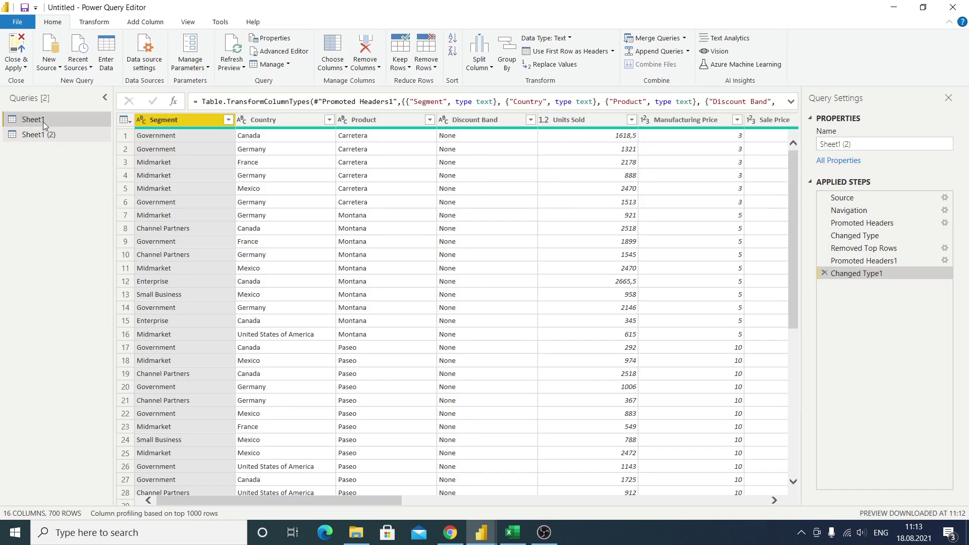
pyautogui.click(41, 135)
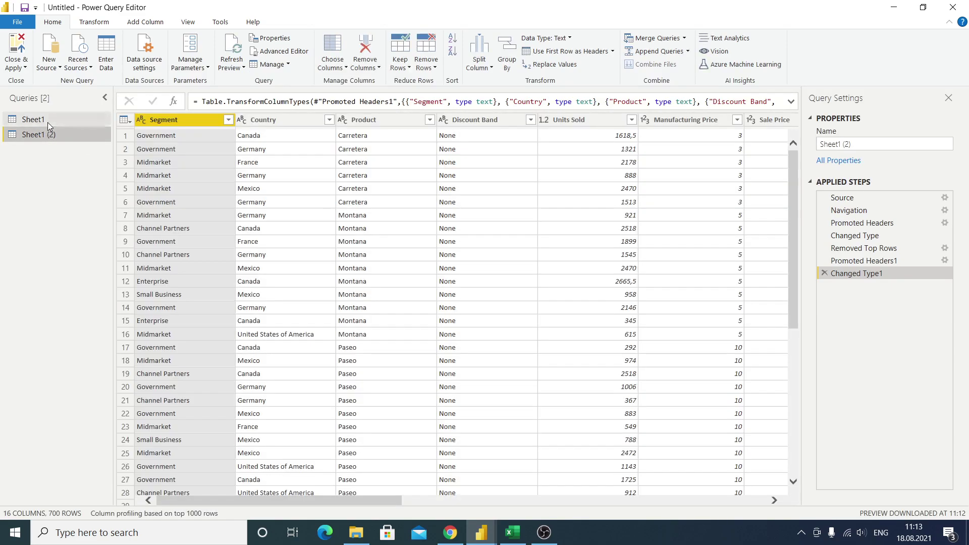
pyautogui.click(47, 121)
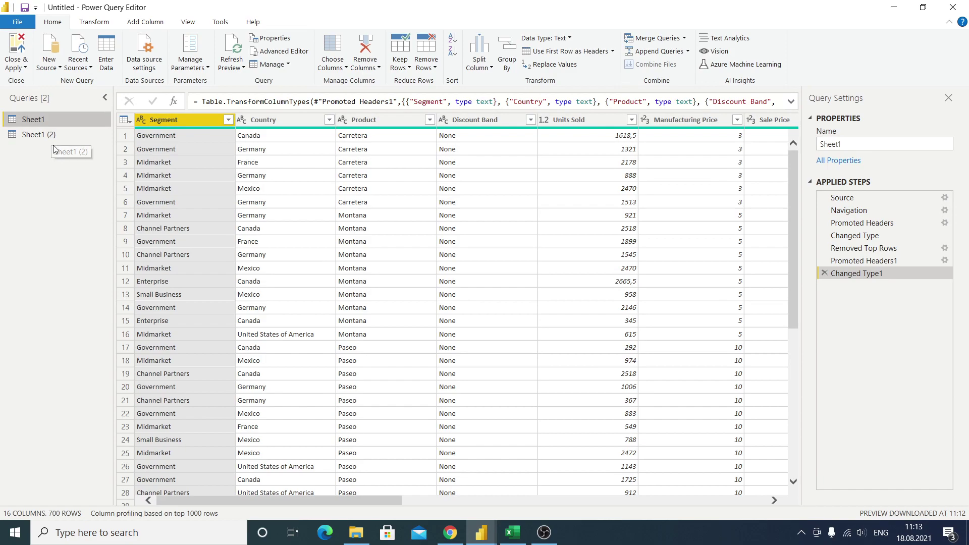
# Compare Sheet1 (2) with Sheet1, ending on Sheet1 with the grid scrolled right
pyautogui.click(53, 135)
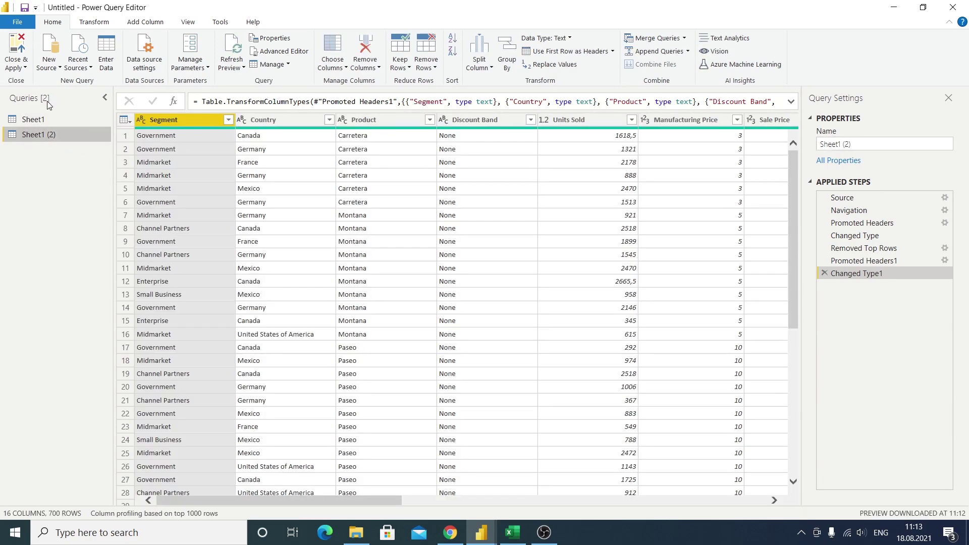
pyautogui.click(56, 120)
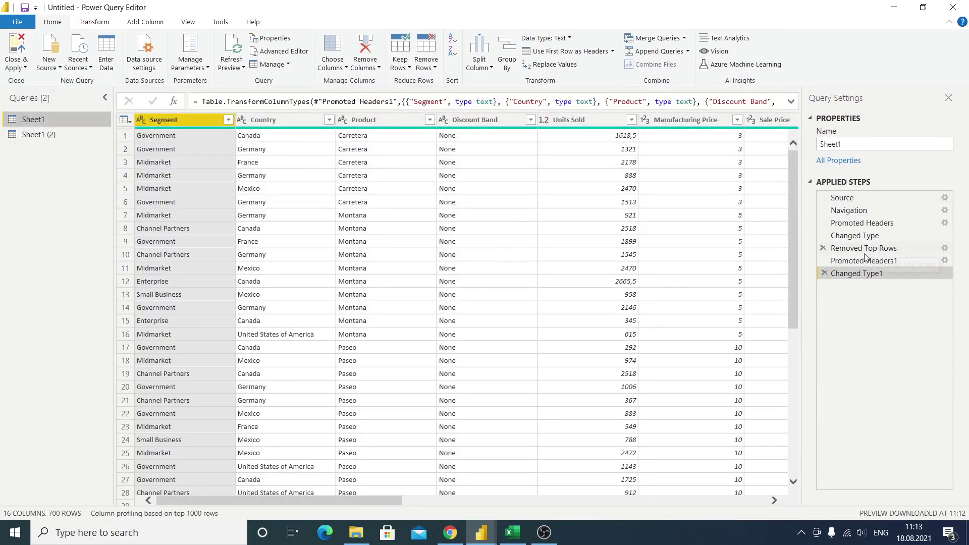
pyautogui.click(59, 117)
pyautogui.moveTo(385, 497); pyautogui.dragTo(465, 498)
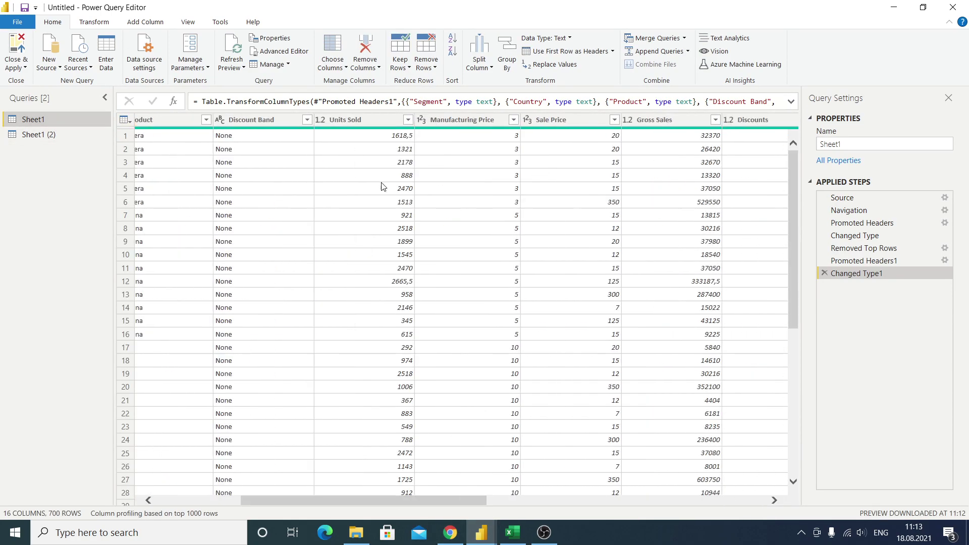
# Change Sheet1's Units Sold column to Duration as a new Changed Type2 step
pyautogui.click(358, 119)
pyautogui.click(607, 41)
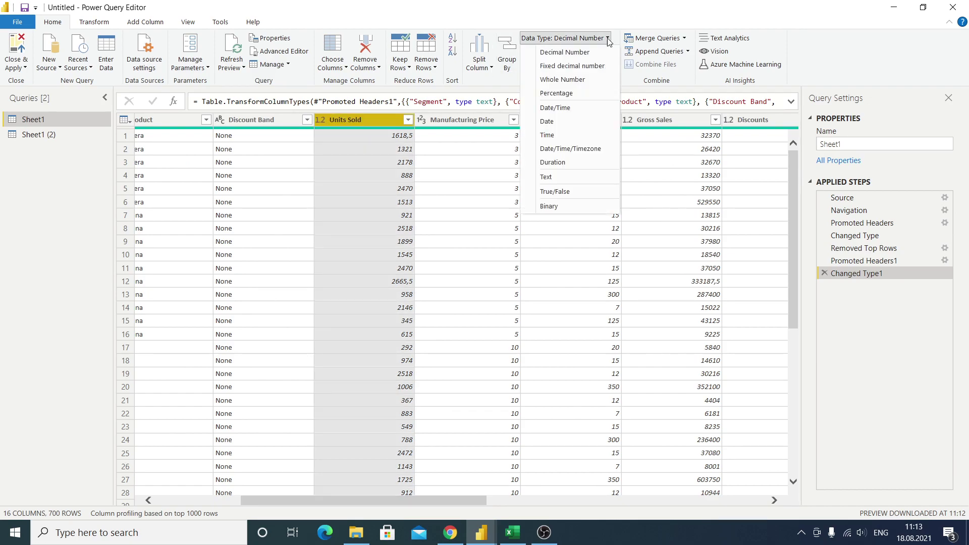
pyautogui.click(568, 165)
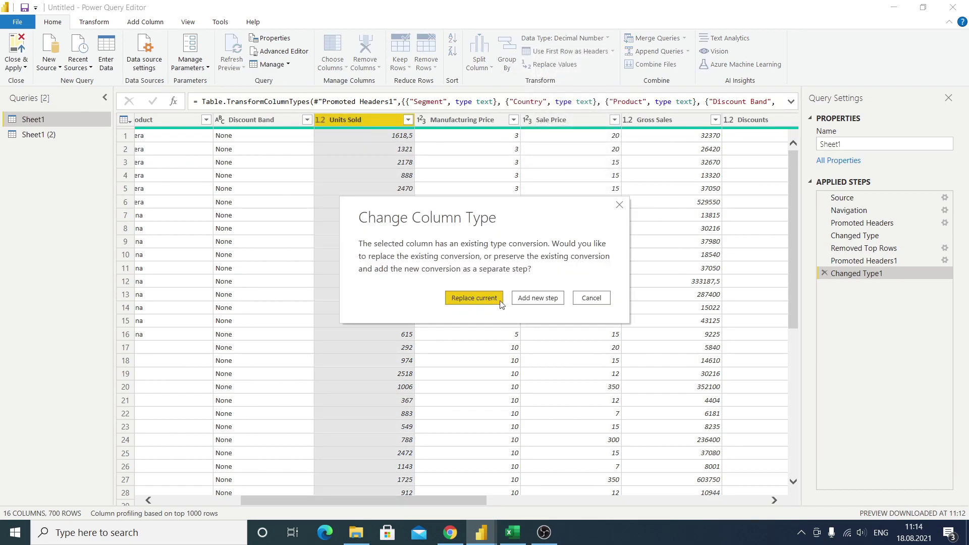
pyautogui.click(537, 298)
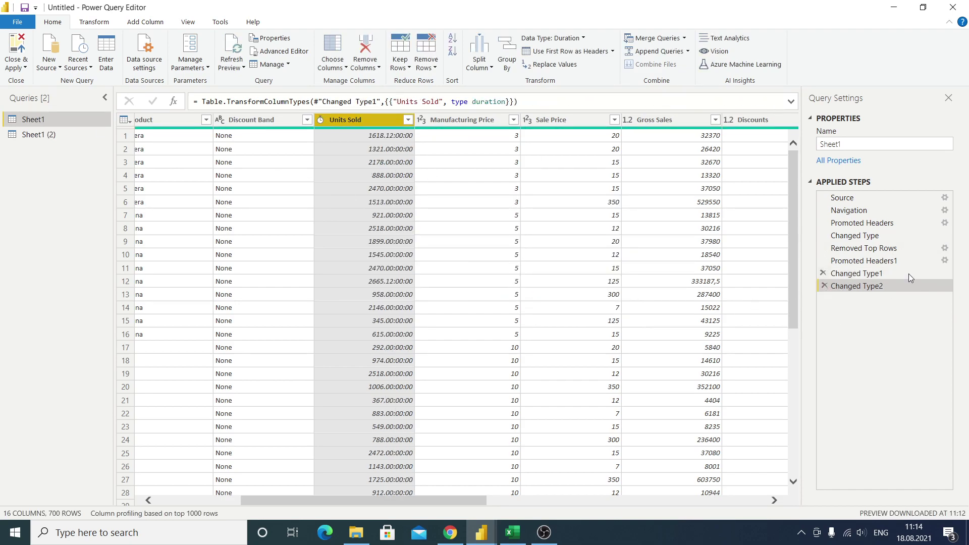
# Preview the Changed Type1, Removed Top Rows and Promoted Headers steps, then view Sheet1 (2)
pyautogui.click(858, 273)
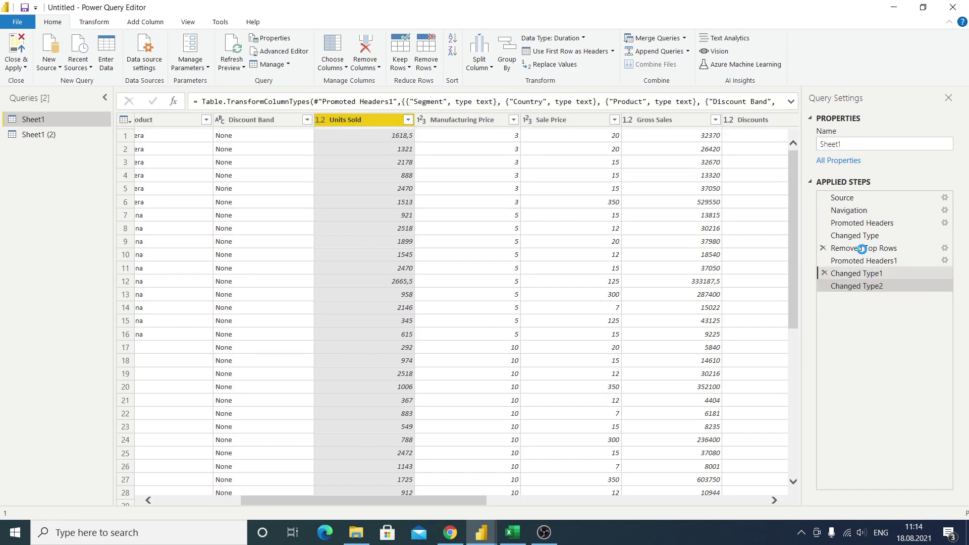
pyautogui.click(861, 248)
pyautogui.click(853, 223)
pyautogui.click(68, 133)
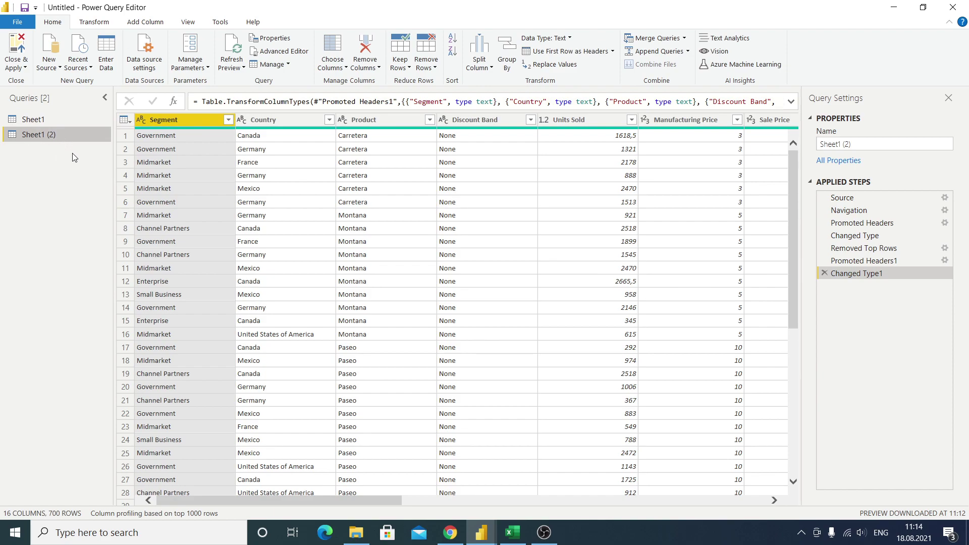
# Preview Sheet1 (2)'s steps from Source through Changed Type1, then return to Sheet1
pyautogui.click(864, 261)
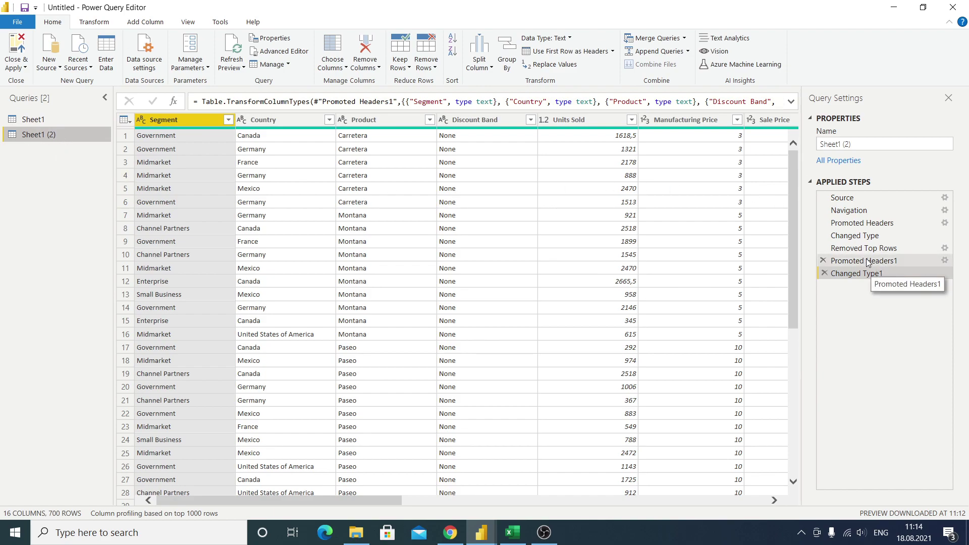
pyautogui.click(855, 235)
pyautogui.click(849, 210)
pyautogui.click(842, 198)
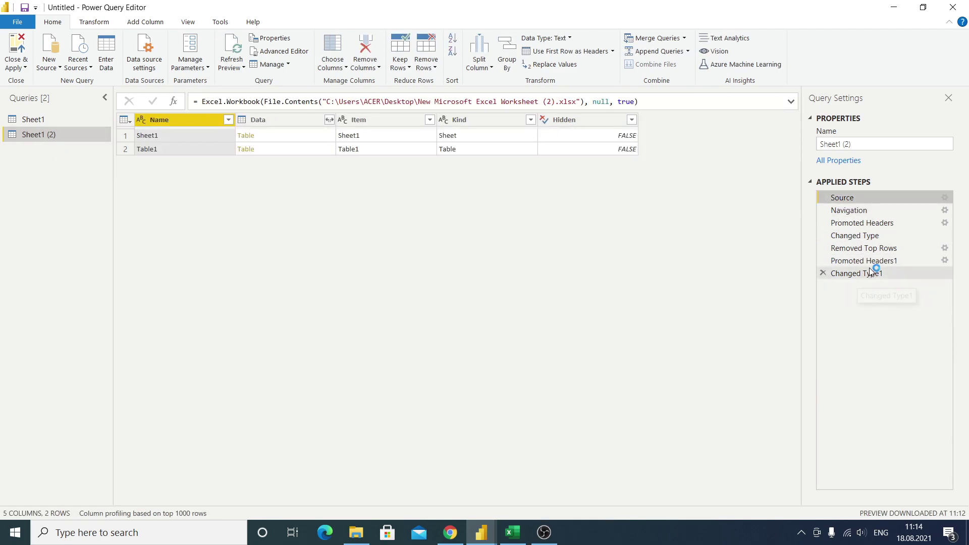
pyautogui.click(871, 273)
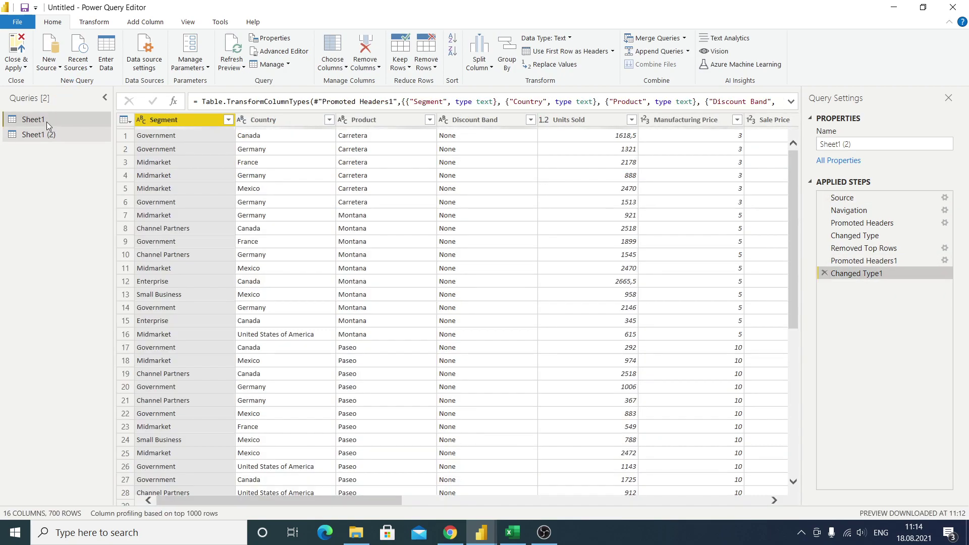
pyautogui.click(47, 123)
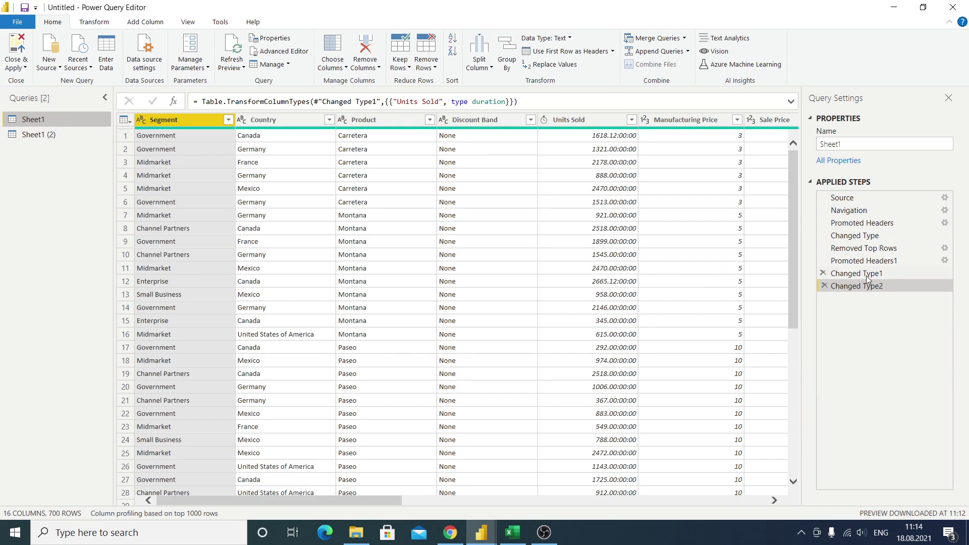
# Delete Sheet1's Changed Type2 duration step and select the Sheet1 (2) query
pyautogui.click(824, 286)
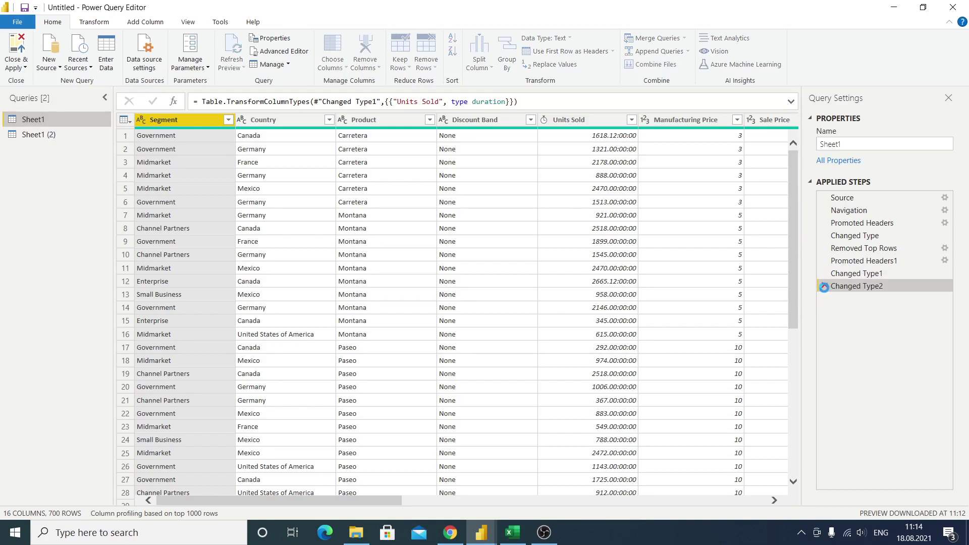
pyautogui.click(70, 135)
pyautogui.rightClick(70, 136)
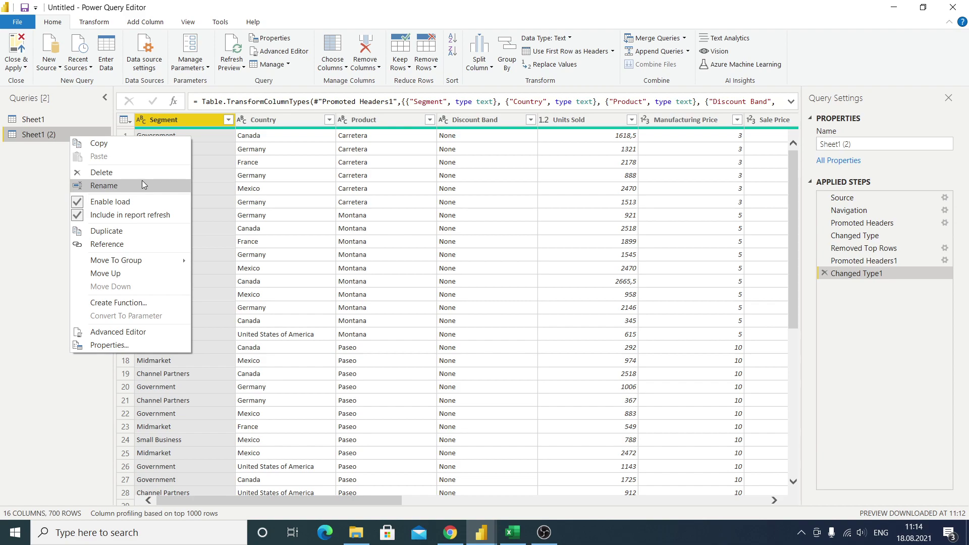
pyautogui.click(61, 8)
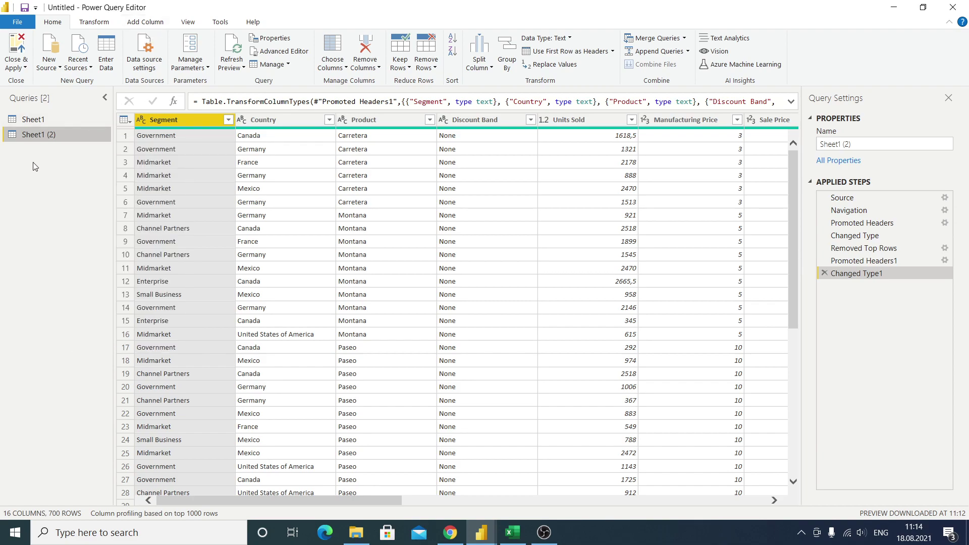
# Delete the Sheet1 (2) query from its right-click menu and confirm the deletion
pyautogui.rightClick(35, 135)
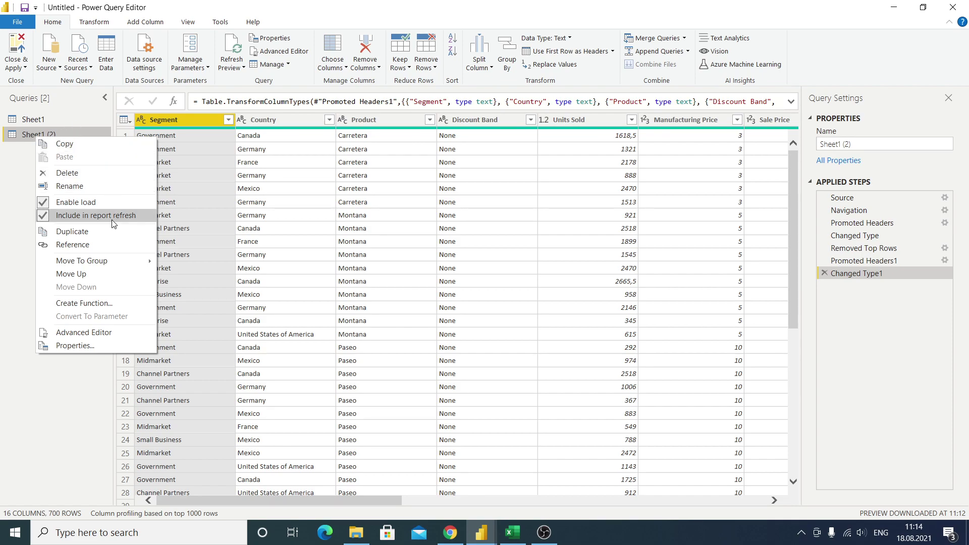
pyautogui.press('Escape')
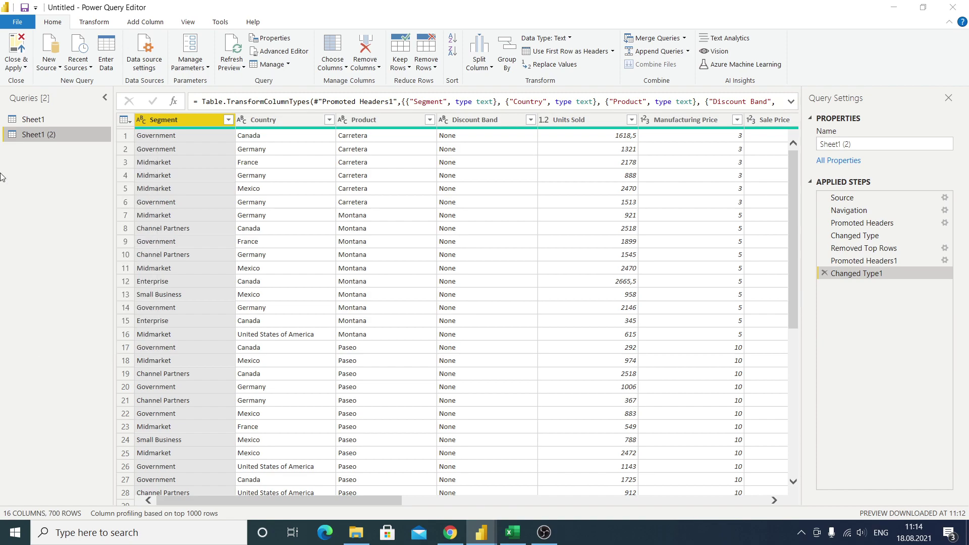
pyautogui.rightClick(56, 135)
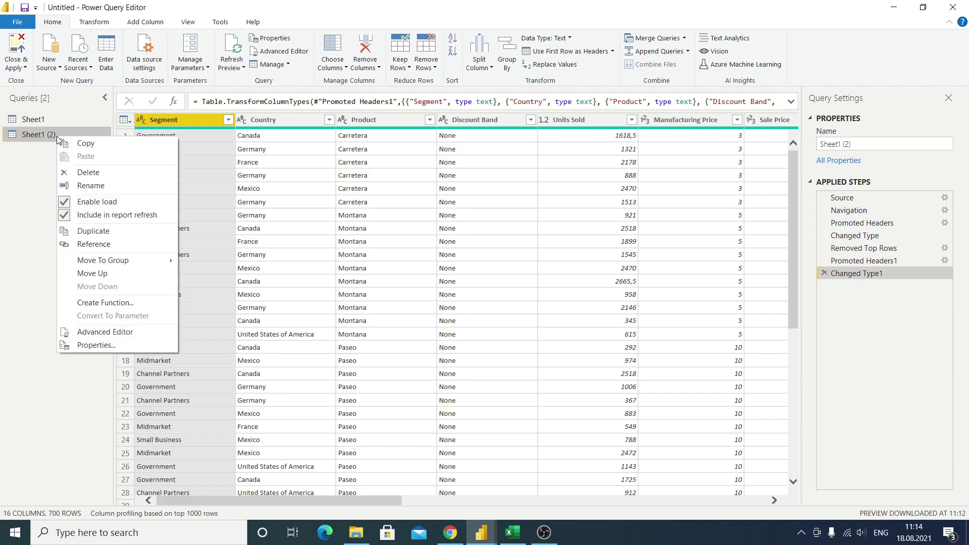
pyautogui.press('Escape')
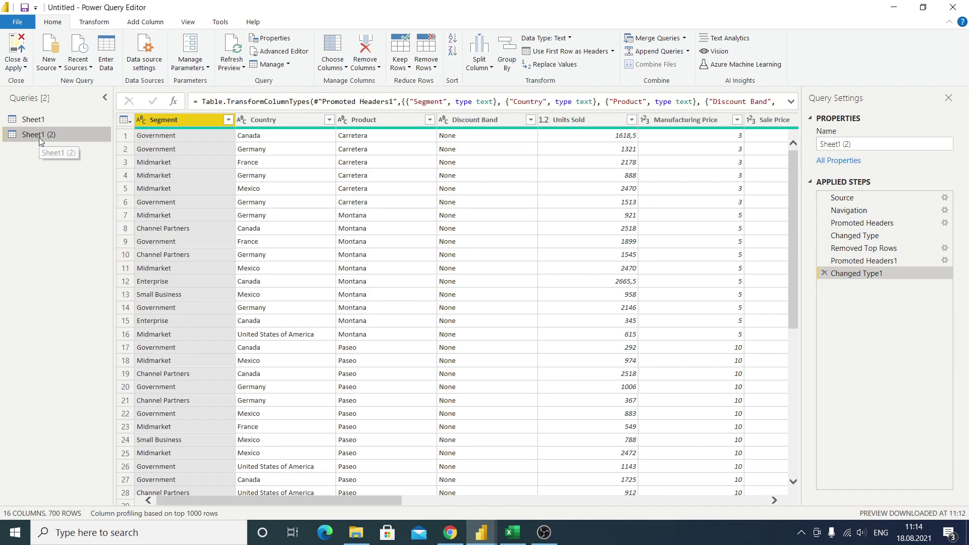
pyautogui.rightClick(41, 136)
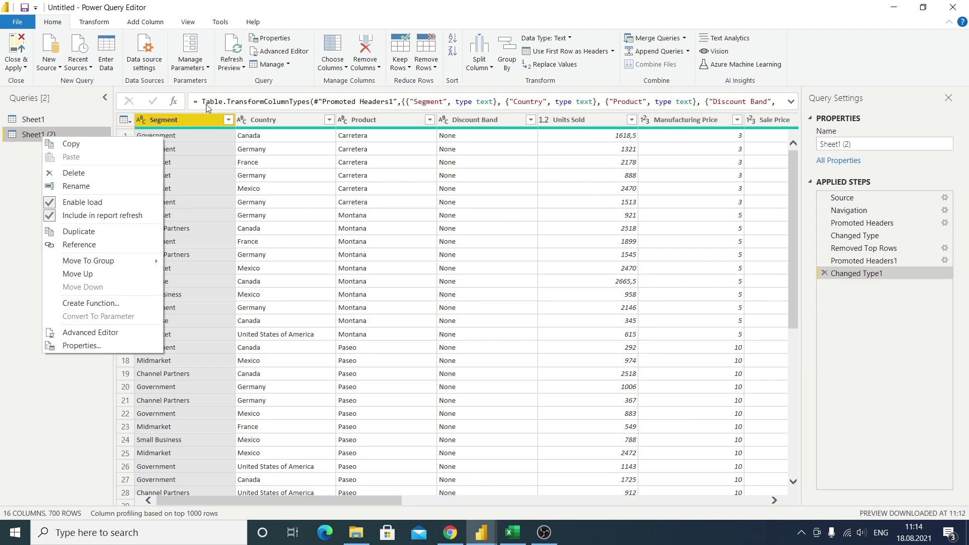
pyautogui.click(278, 65)
pyautogui.click(268, 77)
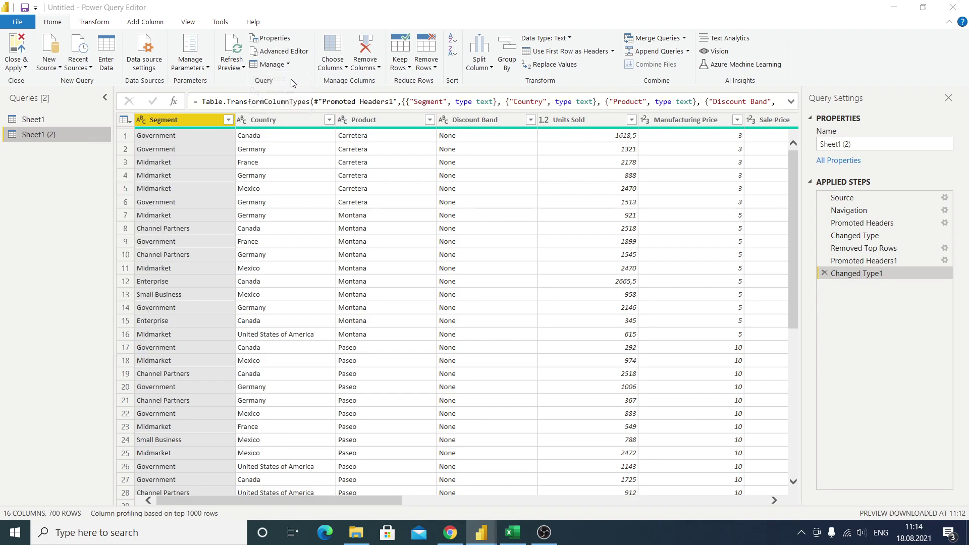
pyautogui.click(542, 284)
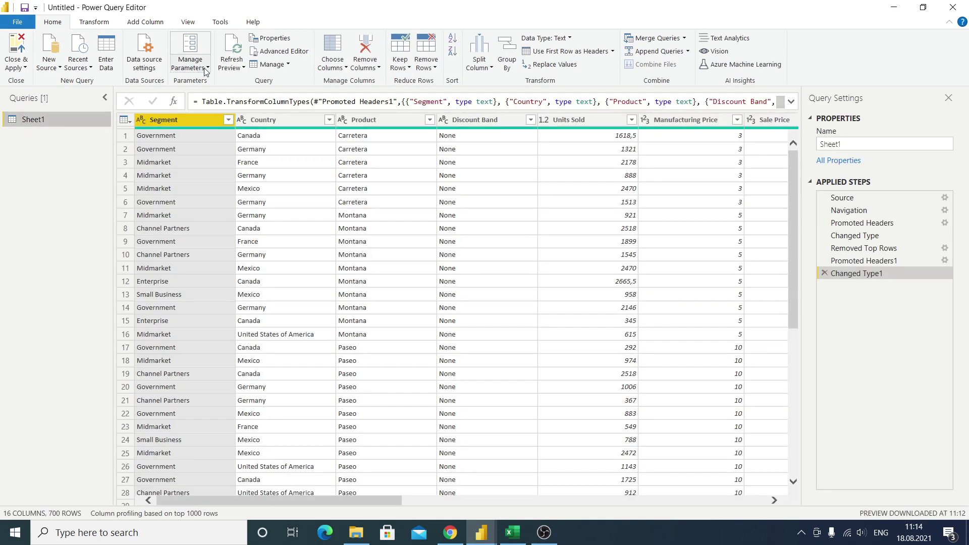
# Use Home > Manage > Reference to create Sheet1 (2) with Source = Sheet1
pyautogui.click(281, 65)
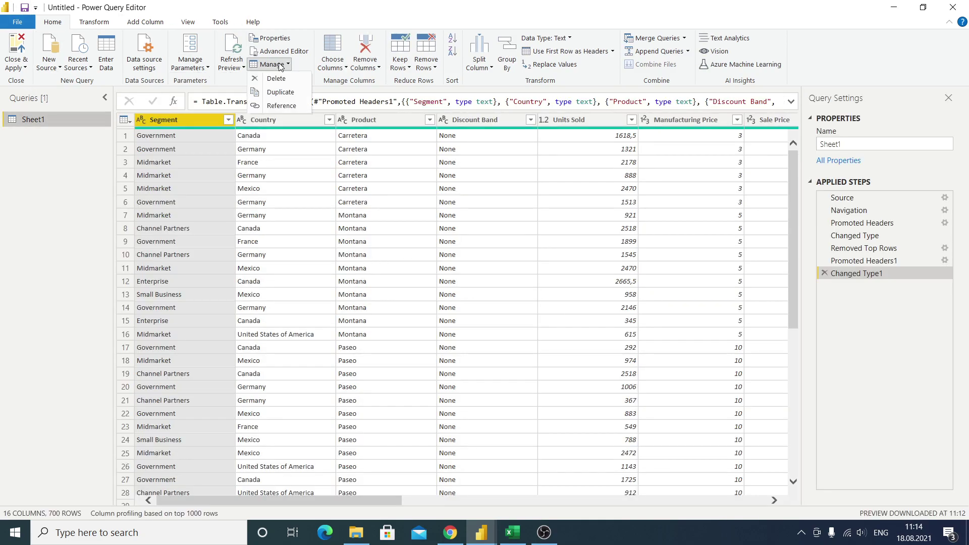
pyautogui.click(279, 109)
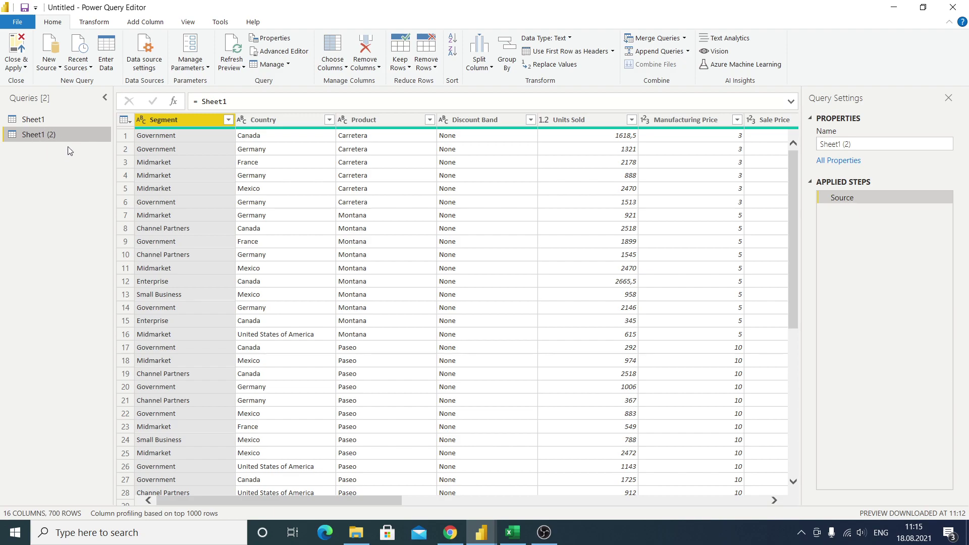
# Set Sheet1's Units Sold to Duration as a new step, then view Sheet1 (2)'s inherited durations
pyautogui.click(54, 123)
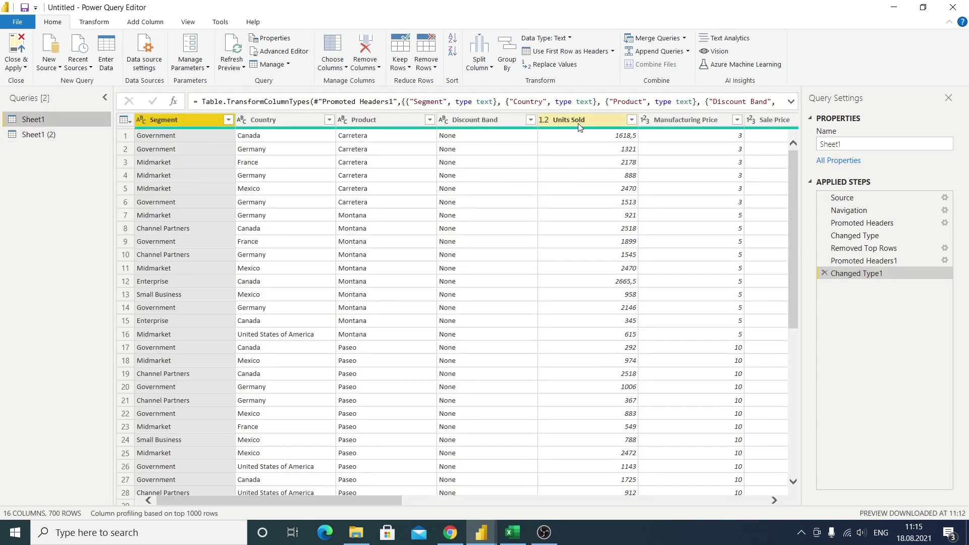
pyautogui.click(579, 126)
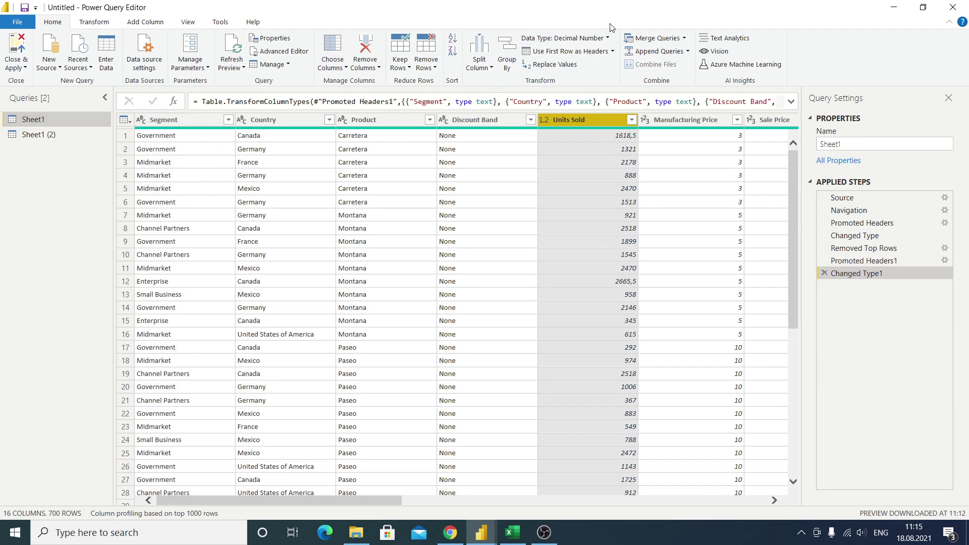
pyautogui.click(580, 38)
pyautogui.click(574, 161)
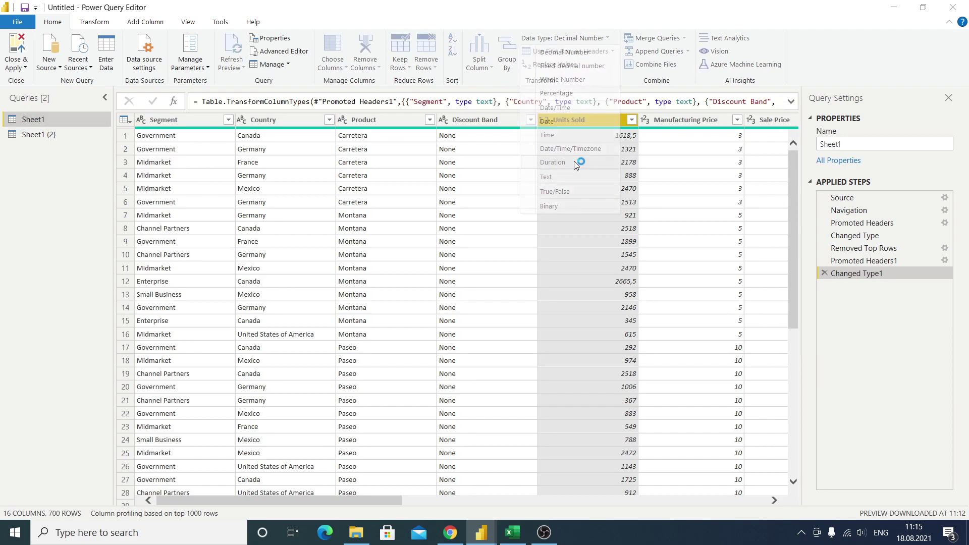
pyautogui.click(523, 299)
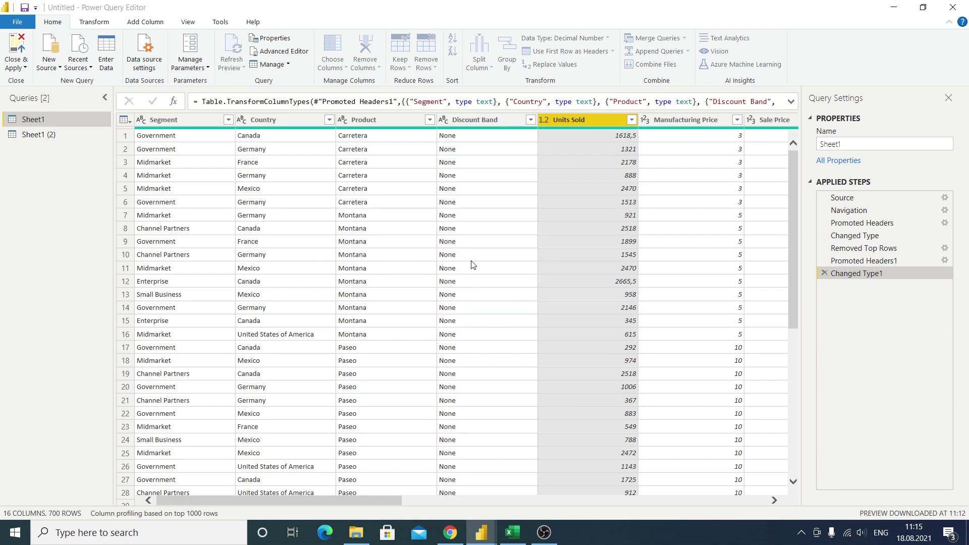
pyautogui.click(50, 136)
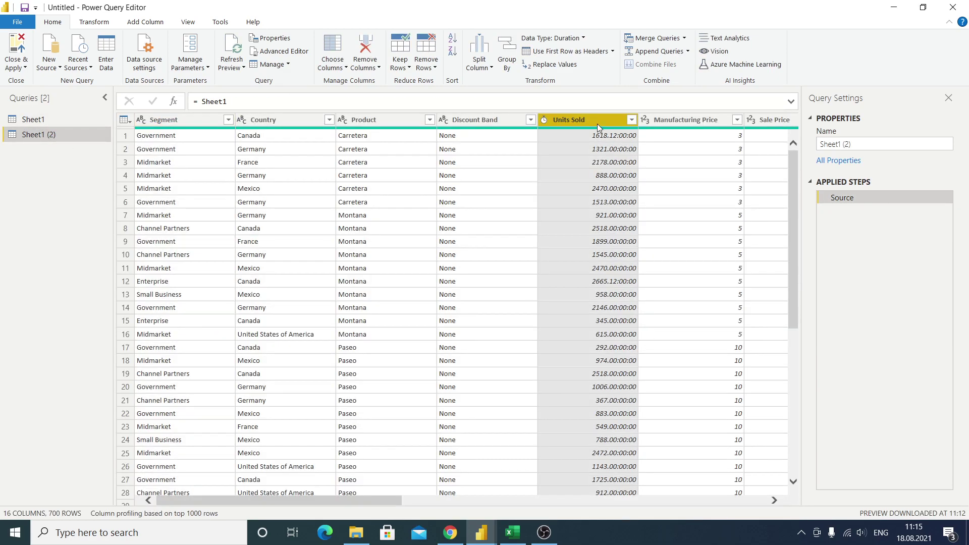
# Recheck Sheet1 (2), then settle on Sheet1 with its Changed Type2 step intact
pyautogui.click(39, 123)
pyautogui.click(70, 134)
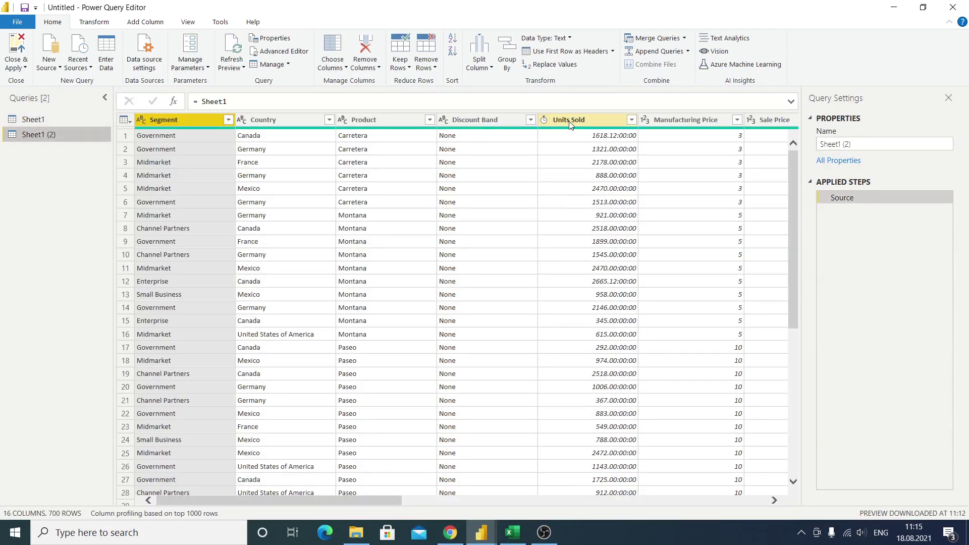
pyautogui.click(35, 122)
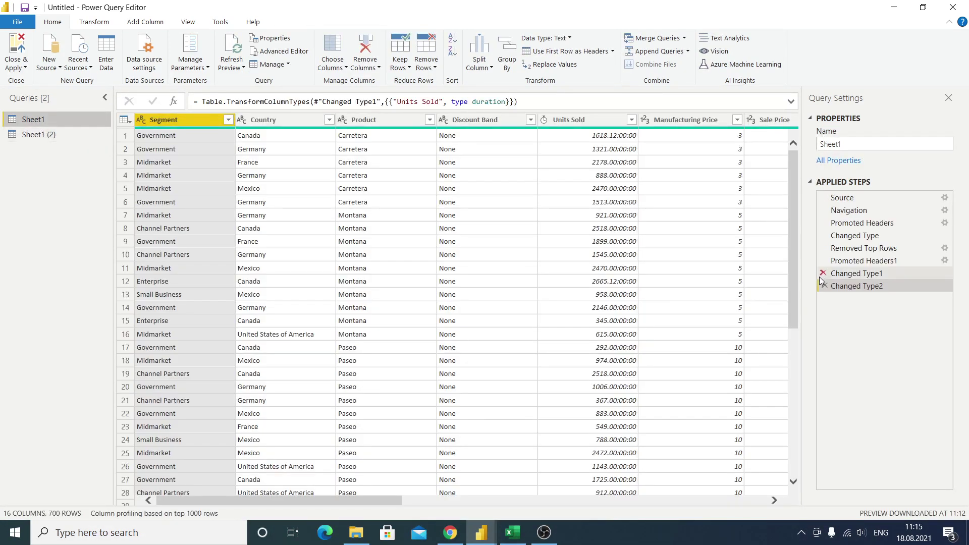
pyautogui.click(283, 64)
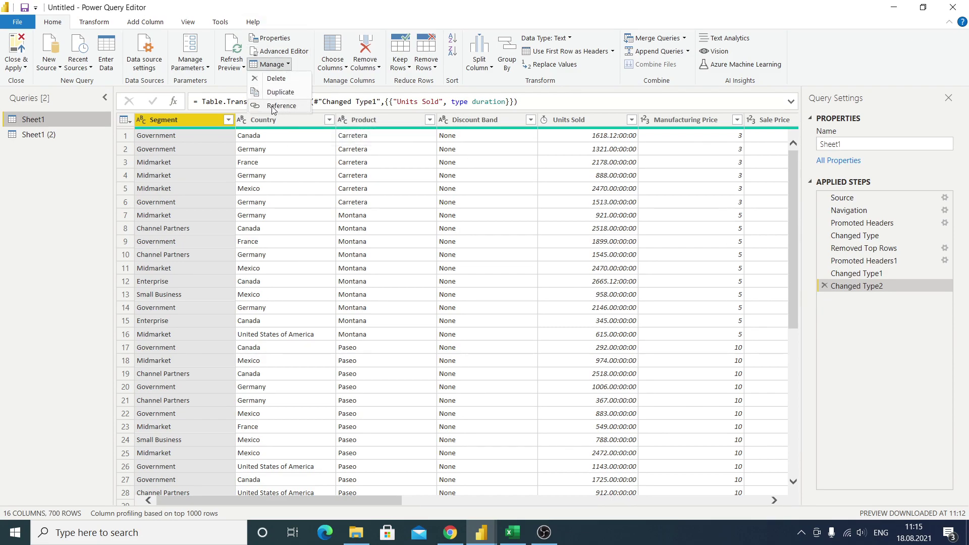
pyautogui.click(841, 323)
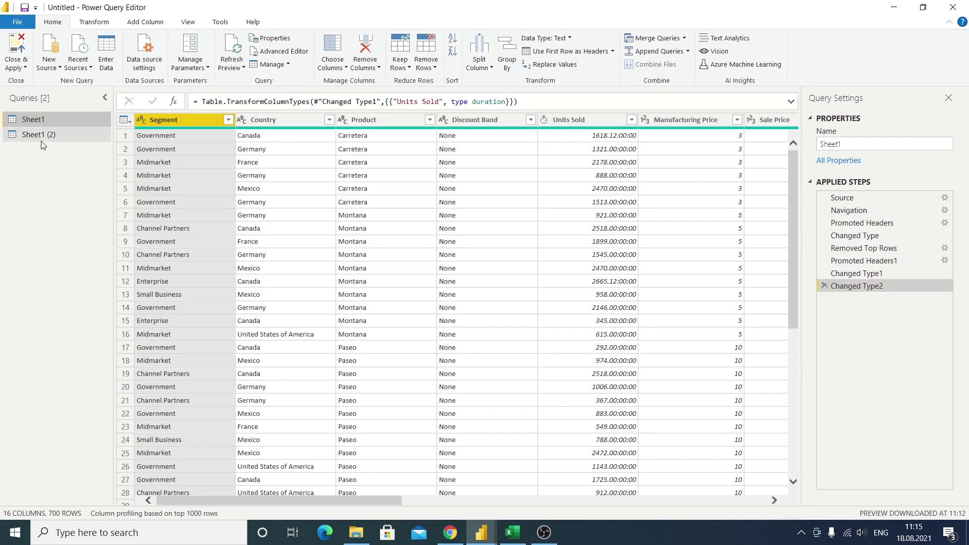
# Remove Sheet1's Changed Type2 step, delete the Sheet1 (2) query, and reselect Sheet1
pyautogui.click(823, 287)
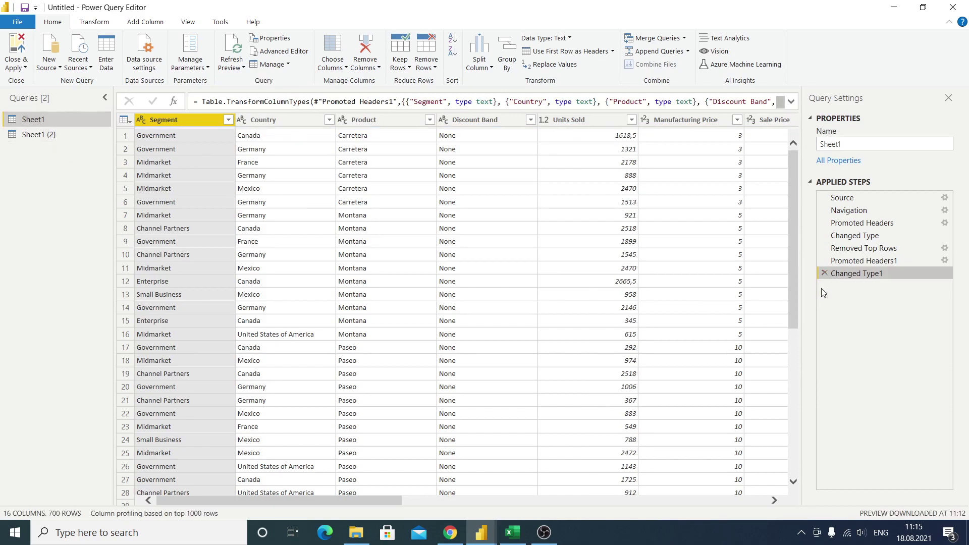
pyautogui.rightClick(55, 136)
pyautogui.click(102, 175)
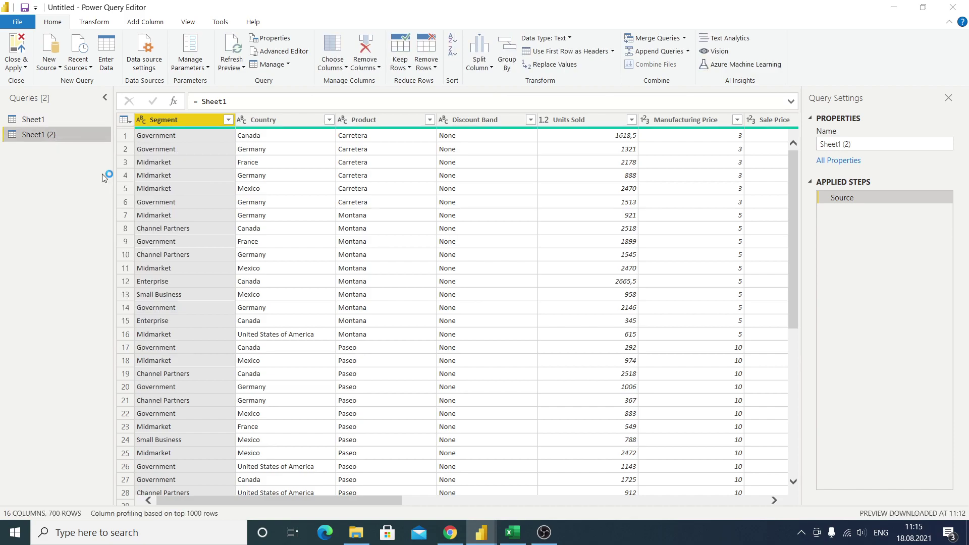
pyautogui.click(545, 285)
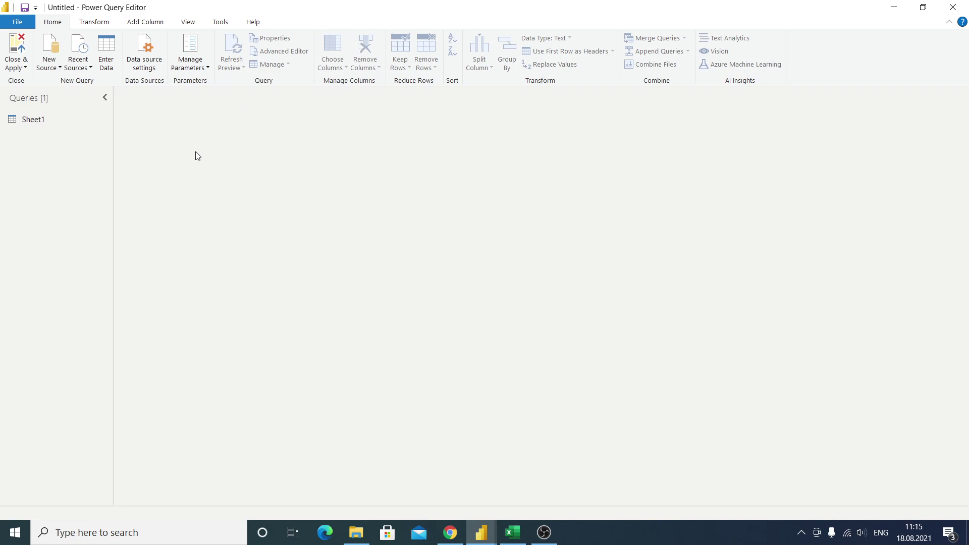
pyautogui.click(63, 117)
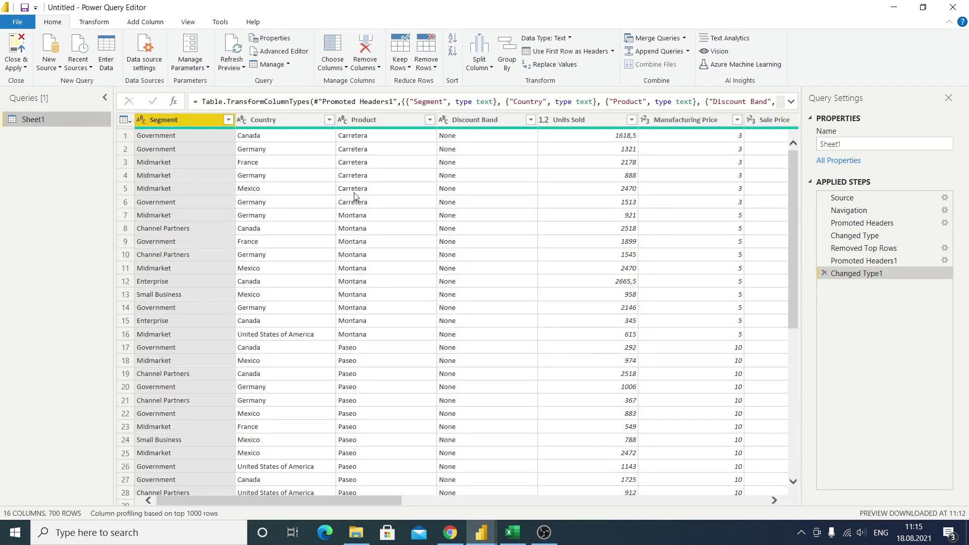
pyautogui.click(352, 194)
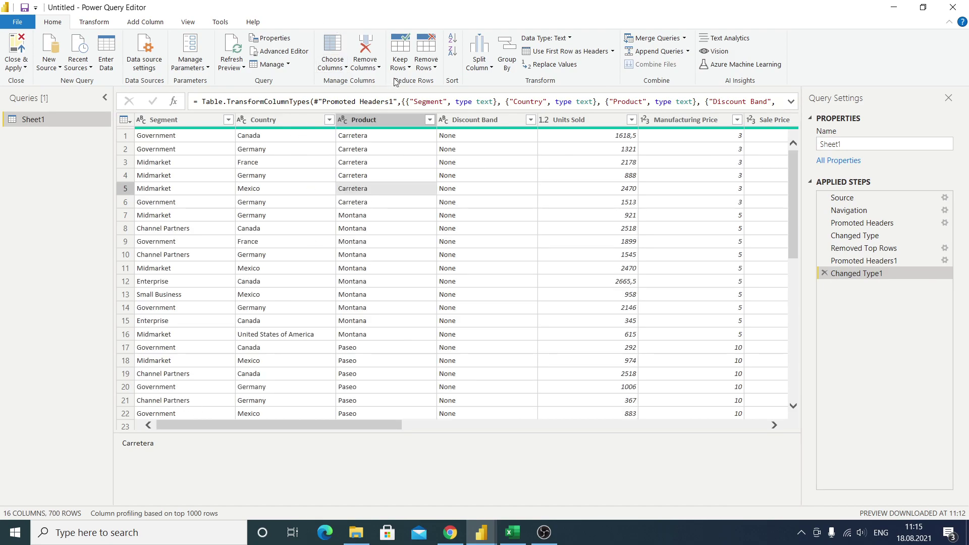
pyautogui.click(341, 68)
pyautogui.press('Escape')
pyautogui.click(327, 67)
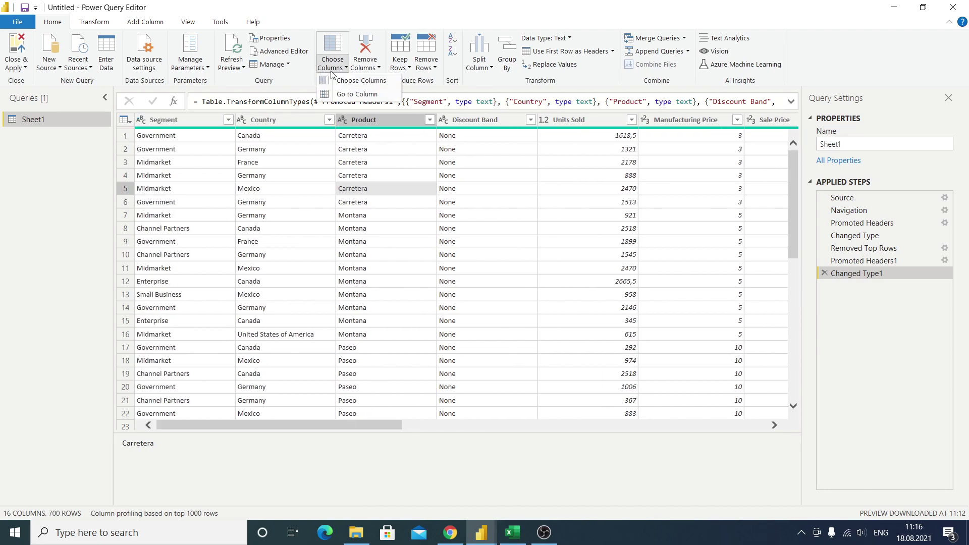
pyautogui.click(371, 68)
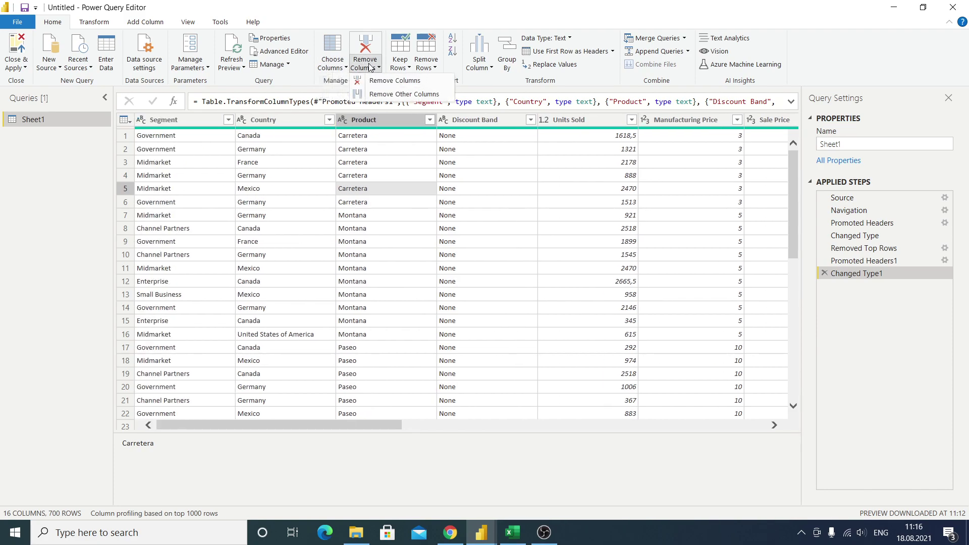
pyautogui.press('Escape')
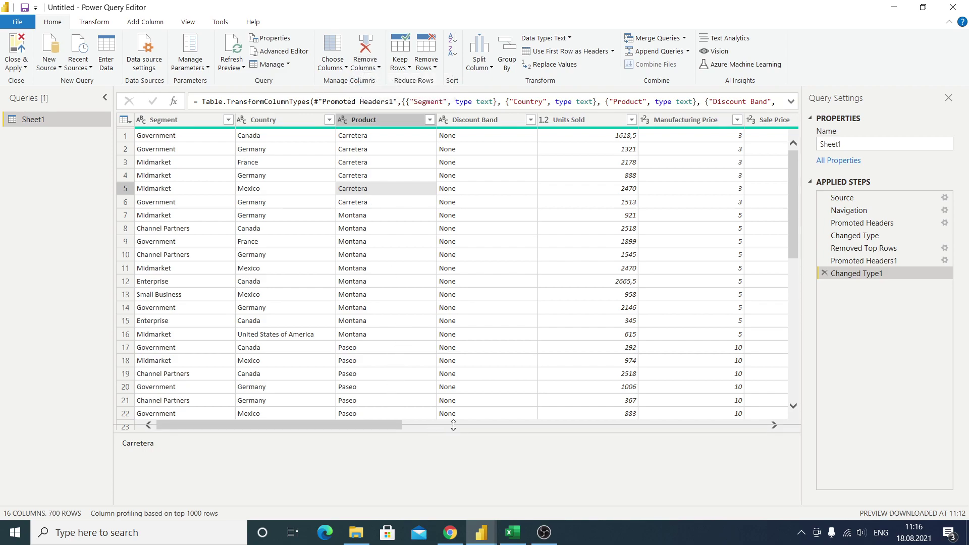
pyautogui.moveTo(454, 425); pyautogui.dragTo(454, 438)
pyautogui.click(262, 121)
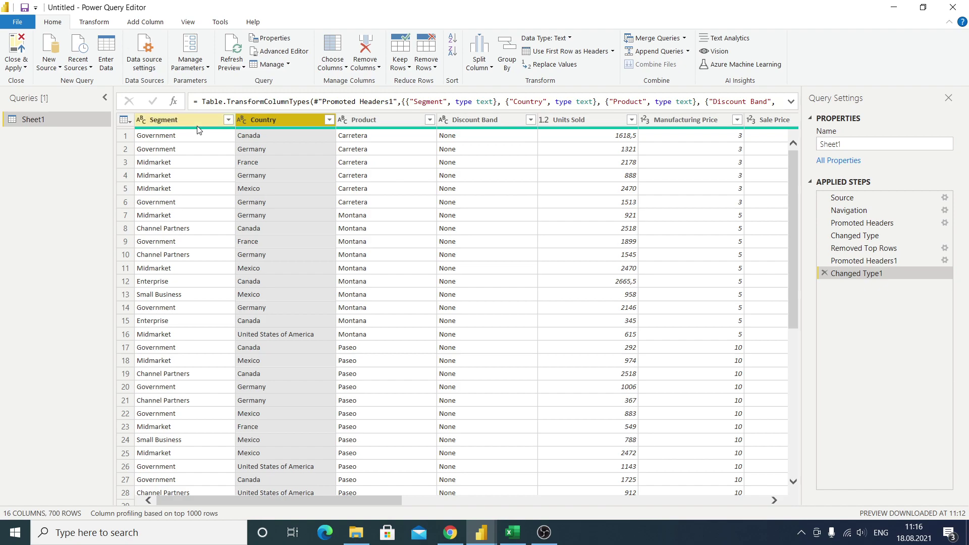
# Select the Segment column, adding Product, Units Sold and Manufacturing Price to the selection
pyautogui.click(177, 162)
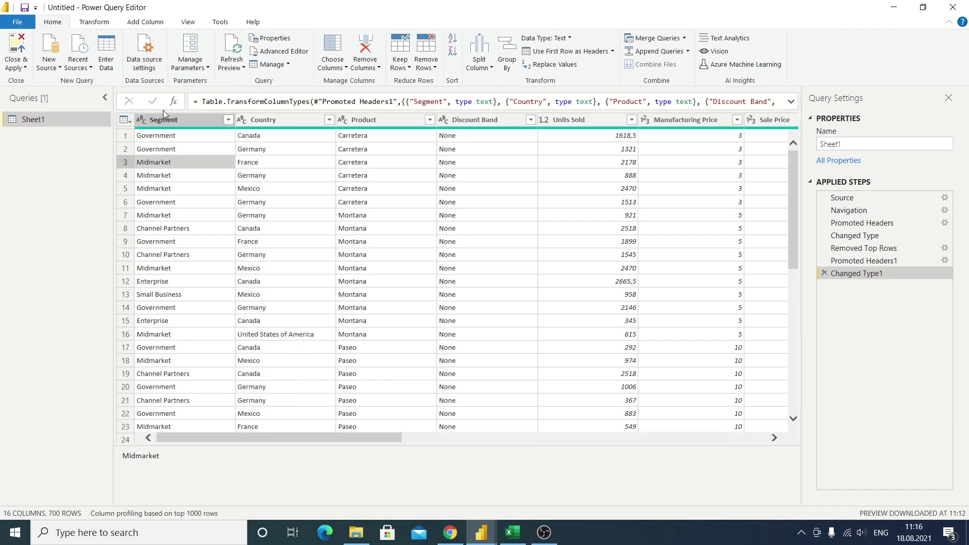
pyautogui.click(177, 120)
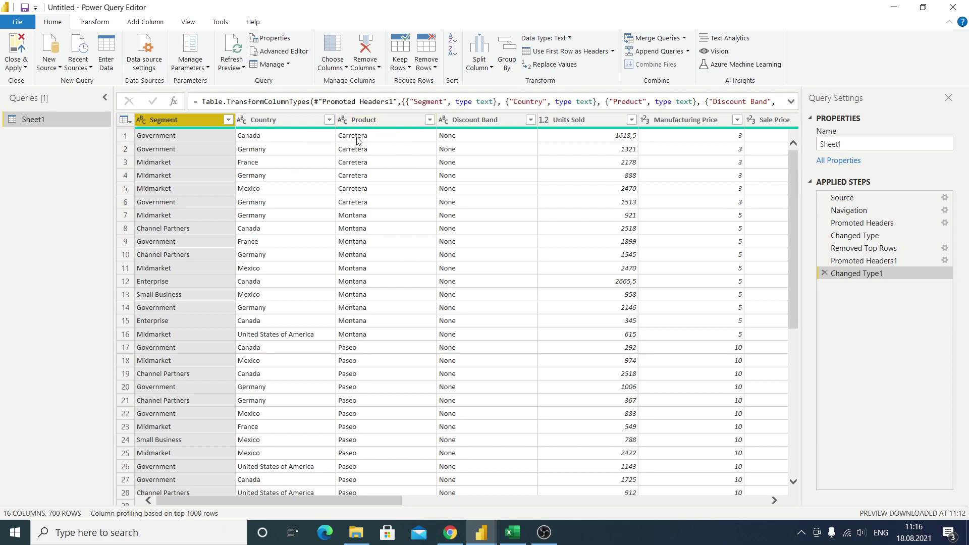
pyautogui.keyDown('ctrl'); pyautogui.click(383, 113); pyautogui.keyUp('ctrl')
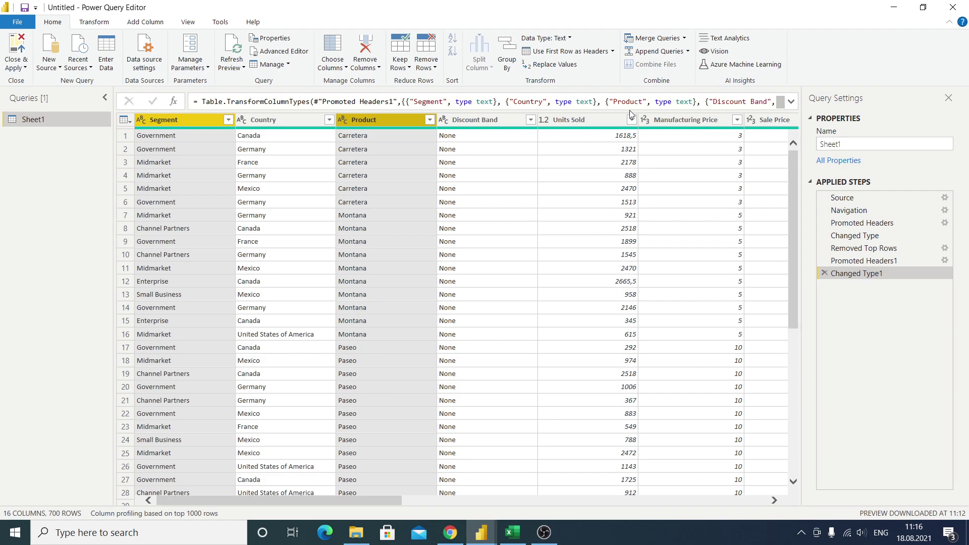
pyautogui.keyDown('ctrl'); pyautogui.click(609, 117); pyautogui.keyUp('ctrl')
pyautogui.keyDown('ctrl'); pyautogui.click(720, 119); pyautogui.keyUp('ctrl')
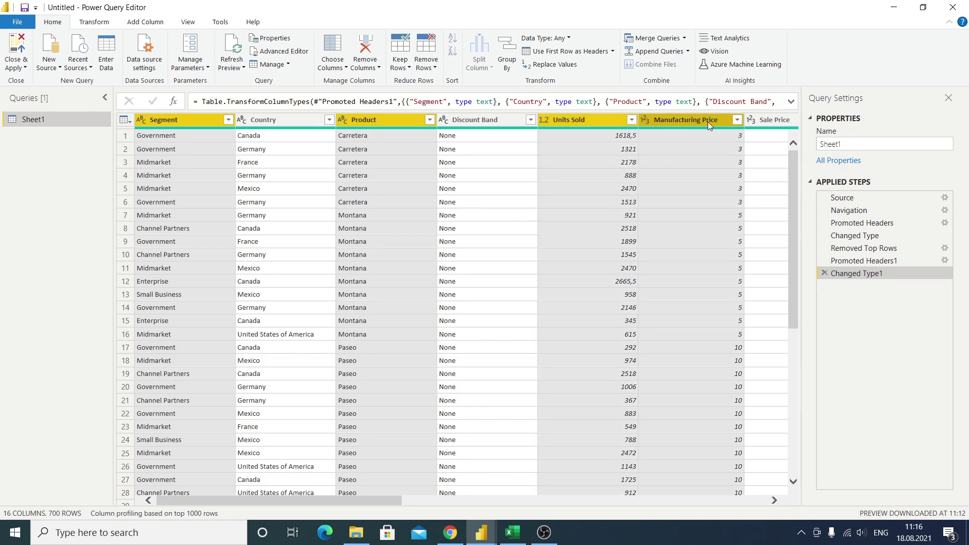
pyautogui.click(182, 122)
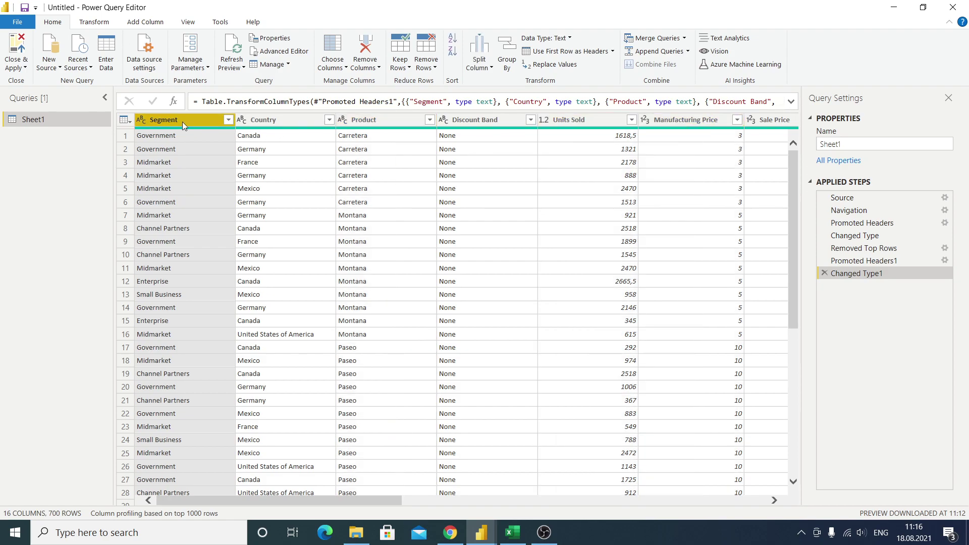
# Select the Segment-to-Manufacturing Price column range, then open the Choose Columns dropdown
pyautogui.click(281, 240)
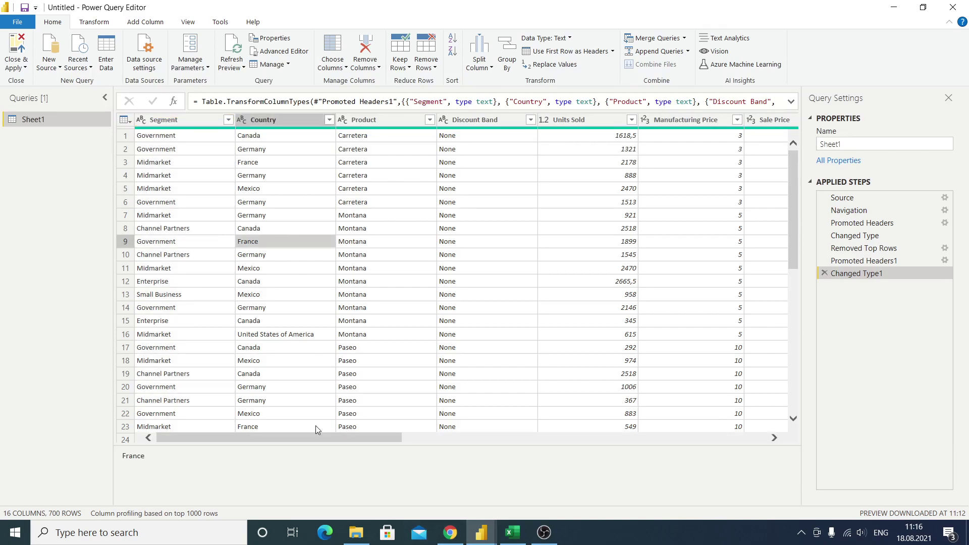
pyautogui.click(176, 123)
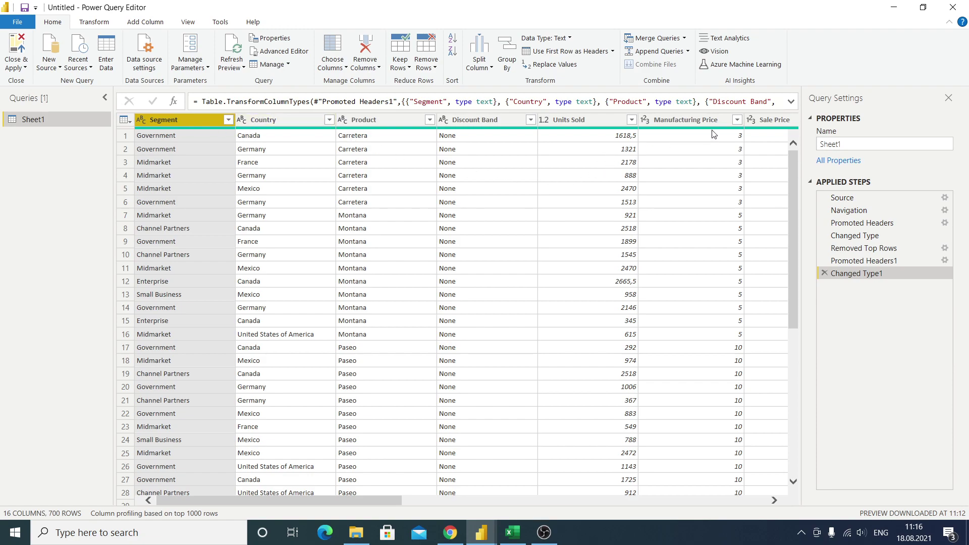
pyautogui.keyDown('shift'); pyautogui.click(695, 119); pyautogui.keyUp('shift')
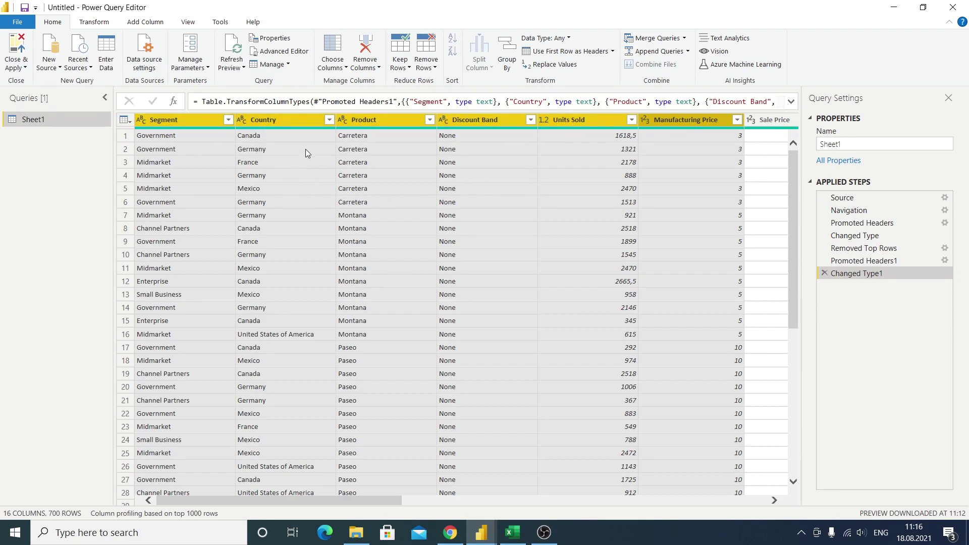
pyautogui.click(314, 162)
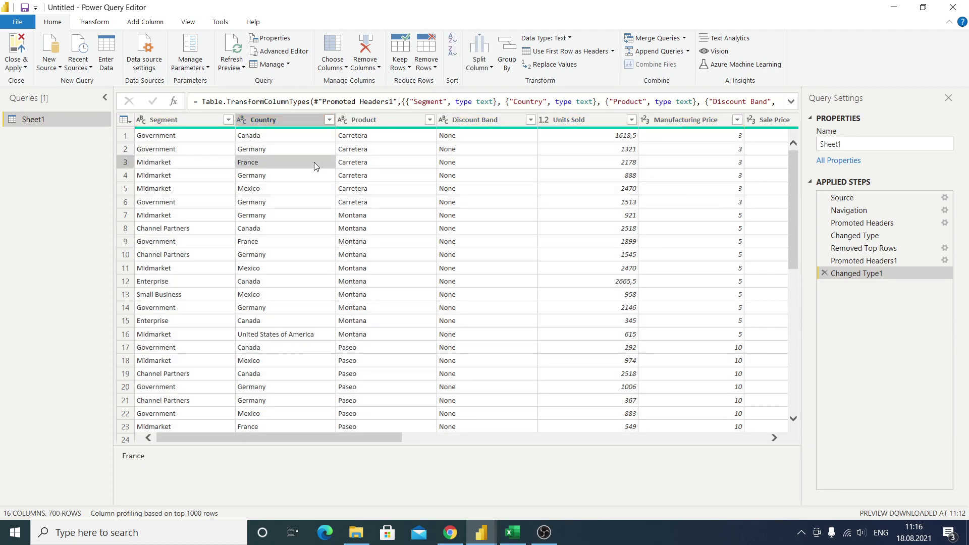
pyautogui.click(341, 65)
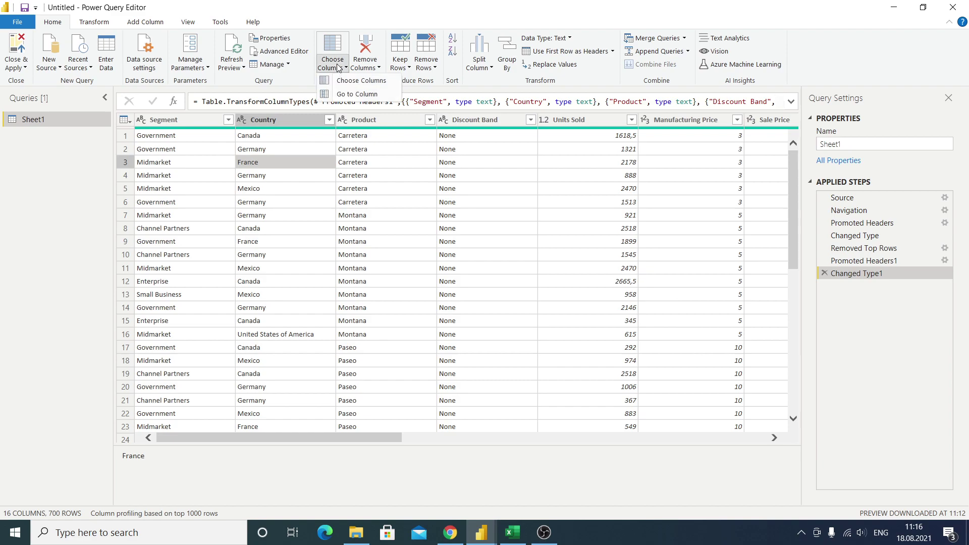
pyautogui.click(360, 82)
pyautogui.click(404, 147)
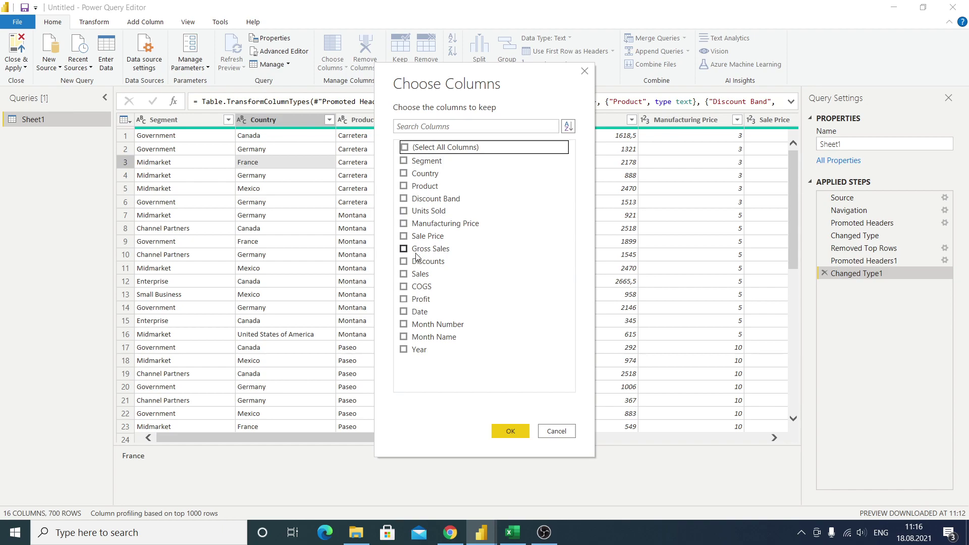
pyautogui.click(405, 198)
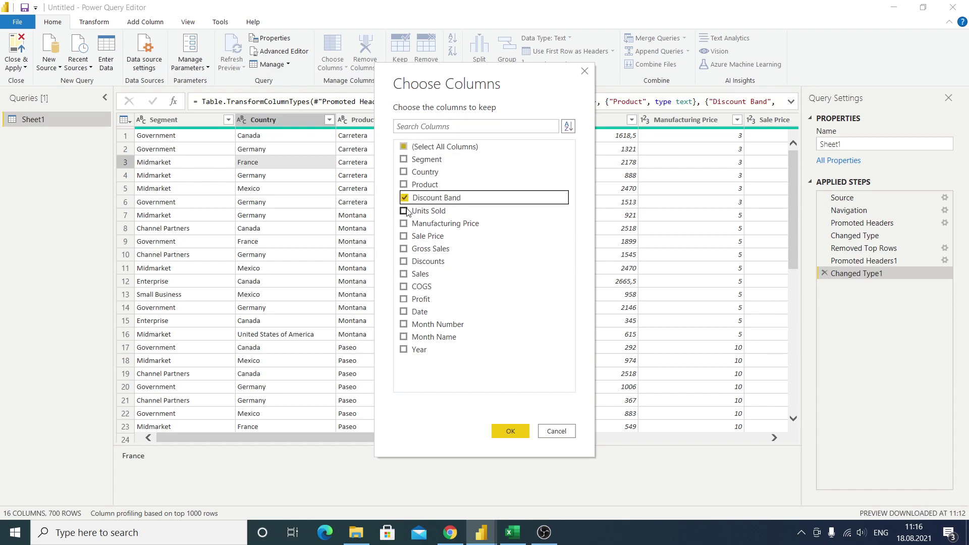
pyautogui.click(404, 211)
pyautogui.click(404, 236)
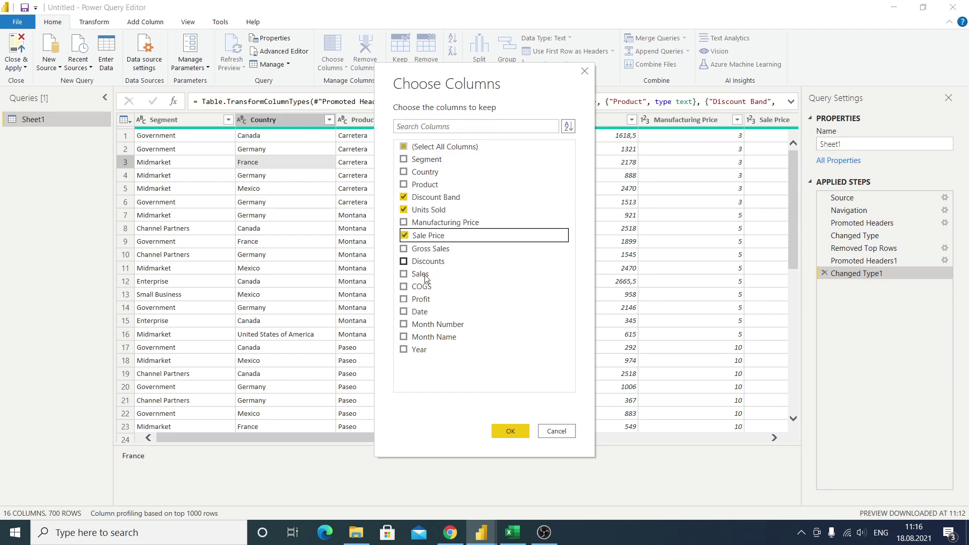
pyautogui.click(510, 432)
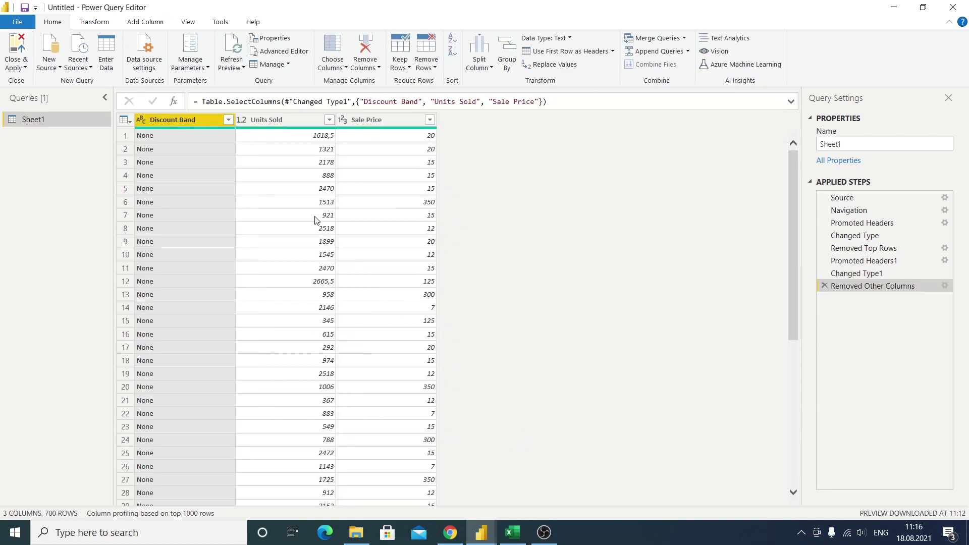
pyautogui.scroll(-3, 283, 152)
pyautogui.scroll(3, 271, 162)
pyautogui.click(825, 286)
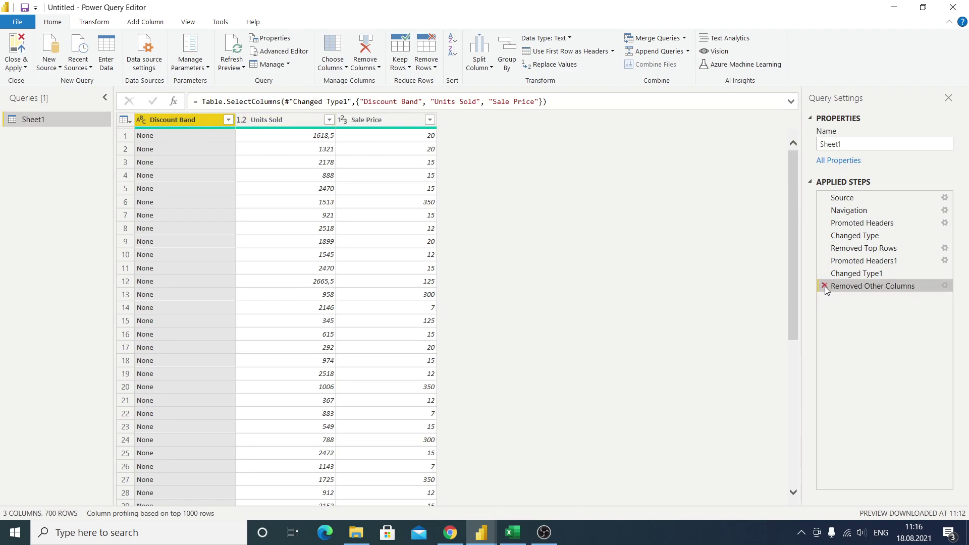
# Use Go to Column to jump to the Profit column, then scroll the table to view it
pyautogui.click(333, 68)
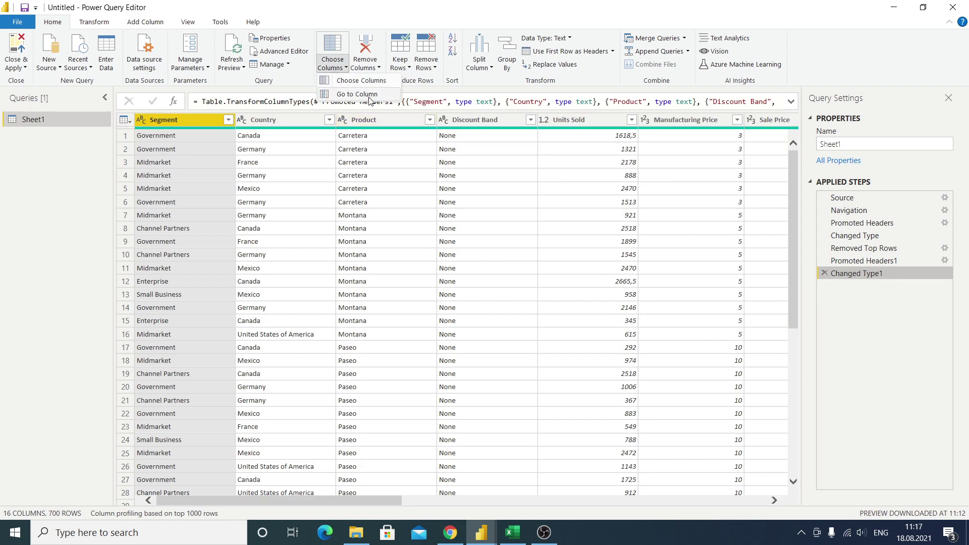
pyautogui.click(364, 104)
pyautogui.click(426, 142)
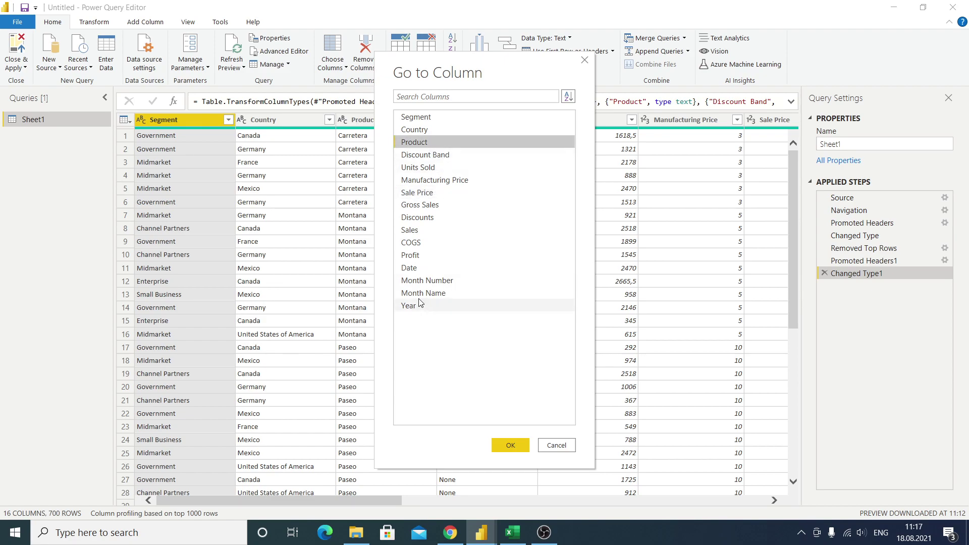
pyautogui.click(418, 255)
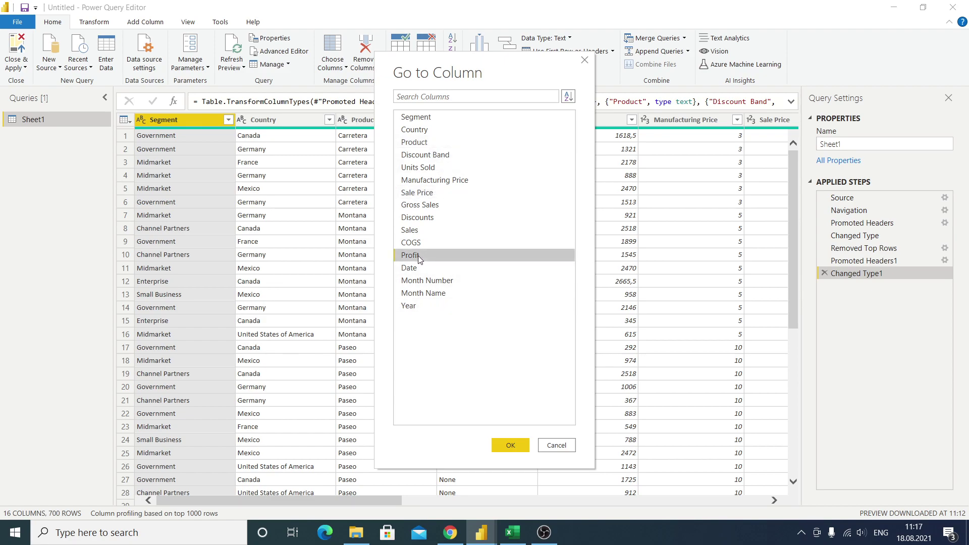
pyautogui.click(510, 448)
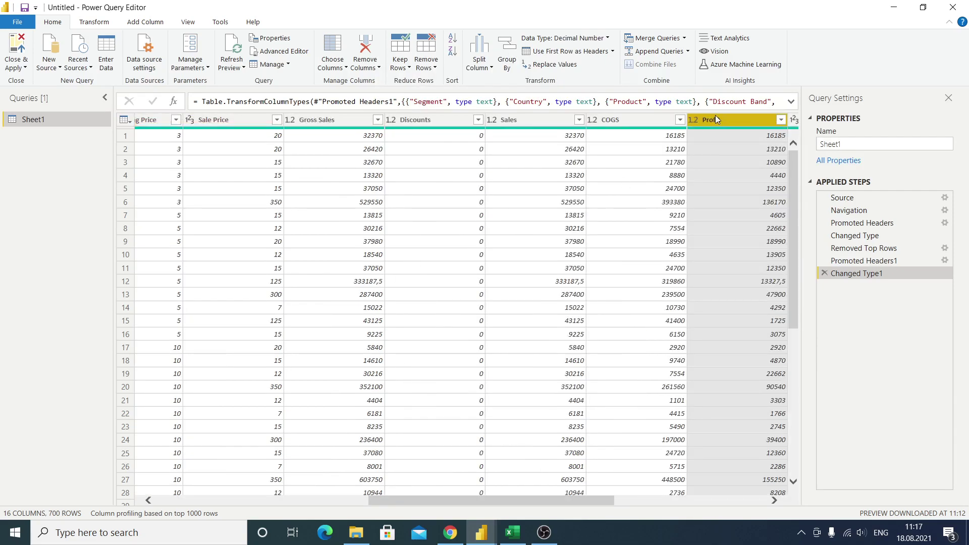
pyautogui.moveTo(554, 499); pyautogui.dragTo(706, 500)
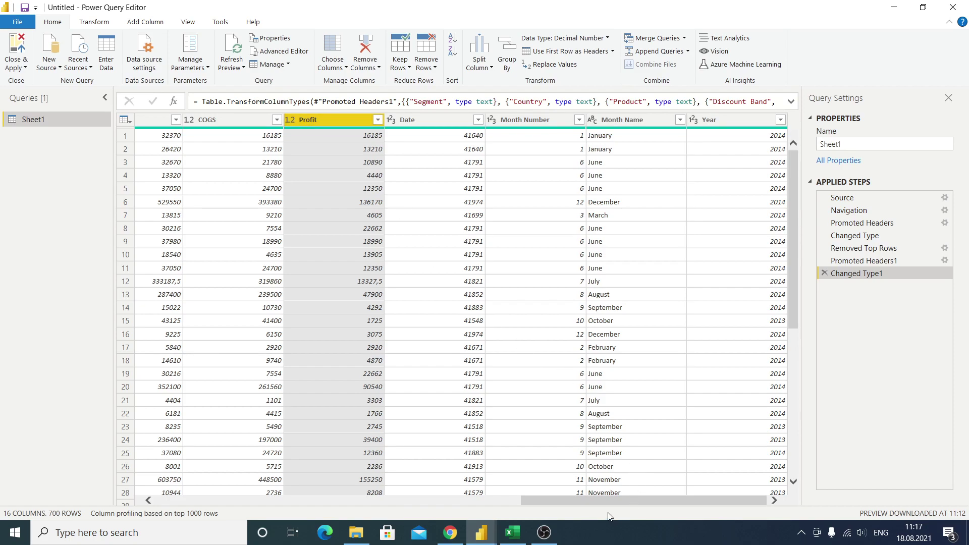
pyautogui.moveTo(616, 499); pyautogui.dragTo(342, 226)
pyautogui.click(332, 63)
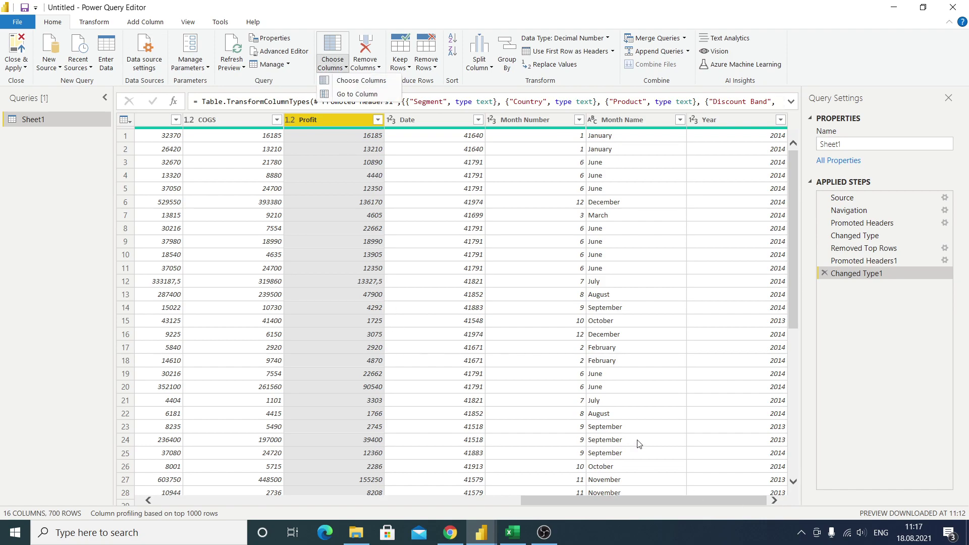
pyautogui.click(553, 504)
pyautogui.click(514, 498)
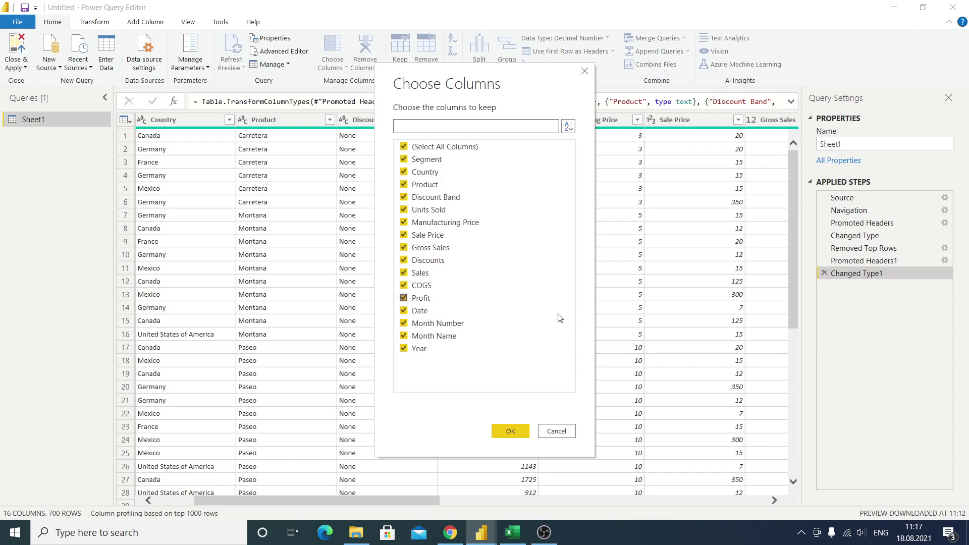
pyautogui.click(565, 431)
pyautogui.moveTo(411, 501); pyautogui.dragTo(294, 506)
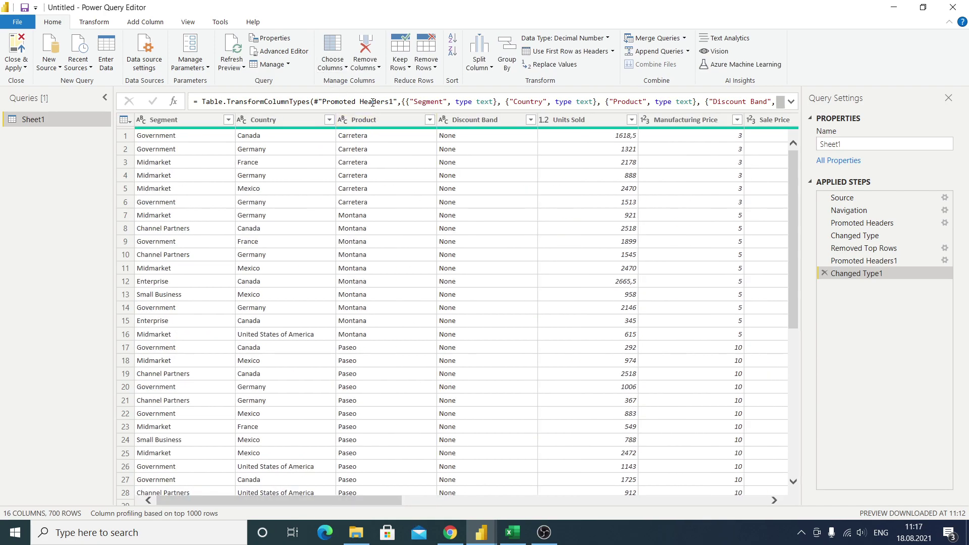
pyautogui.click(368, 69)
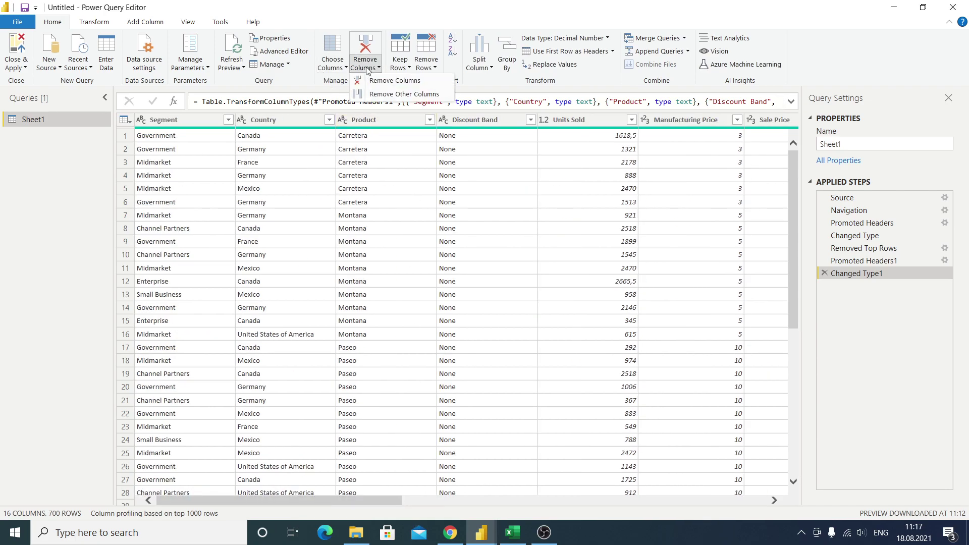
pyautogui.click(290, 231)
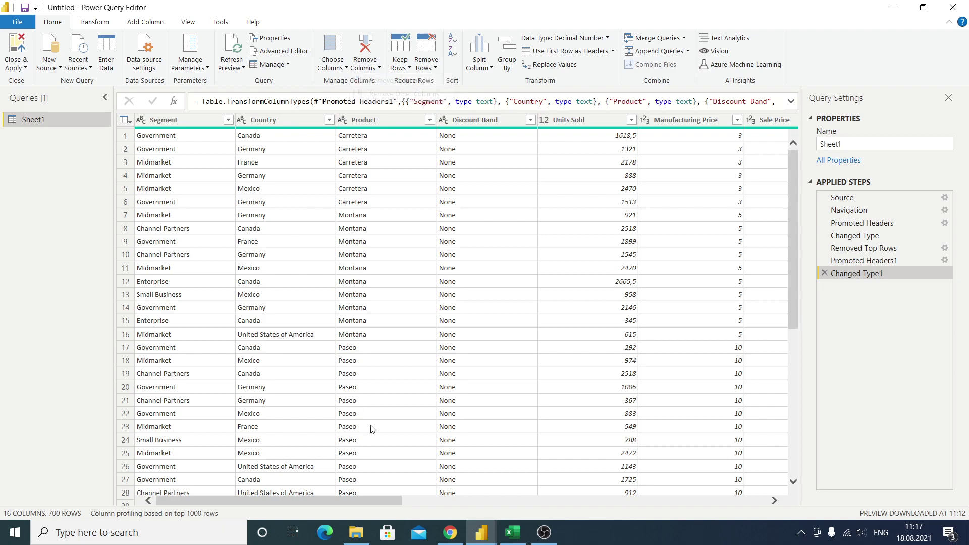
pyautogui.click(426, 63)
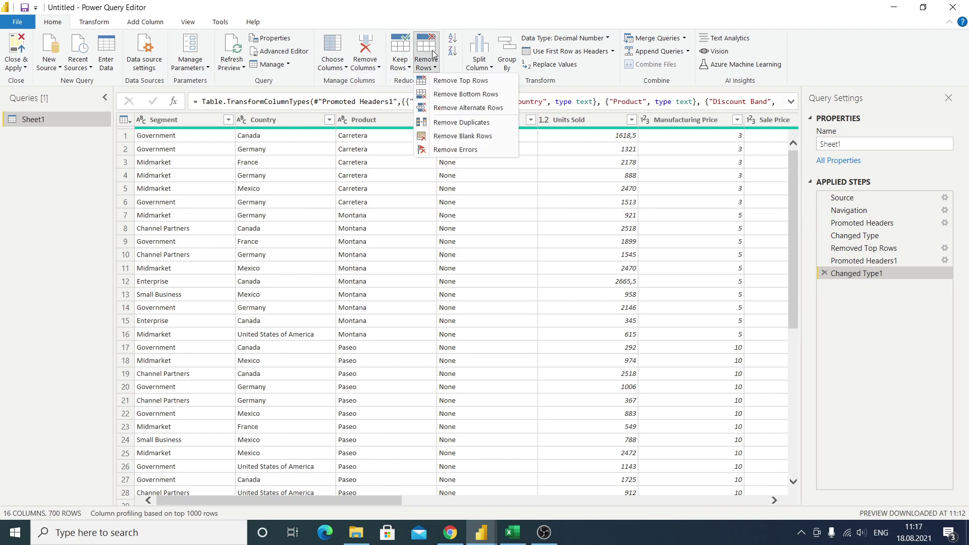
pyautogui.click(400, 85)
pyautogui.click(365, 60)
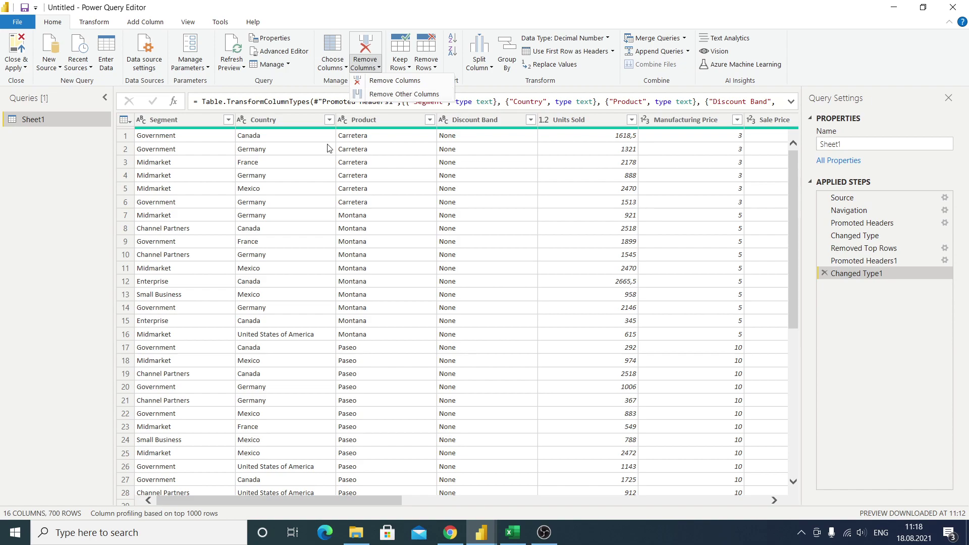
pyautogui.click(288, 150)
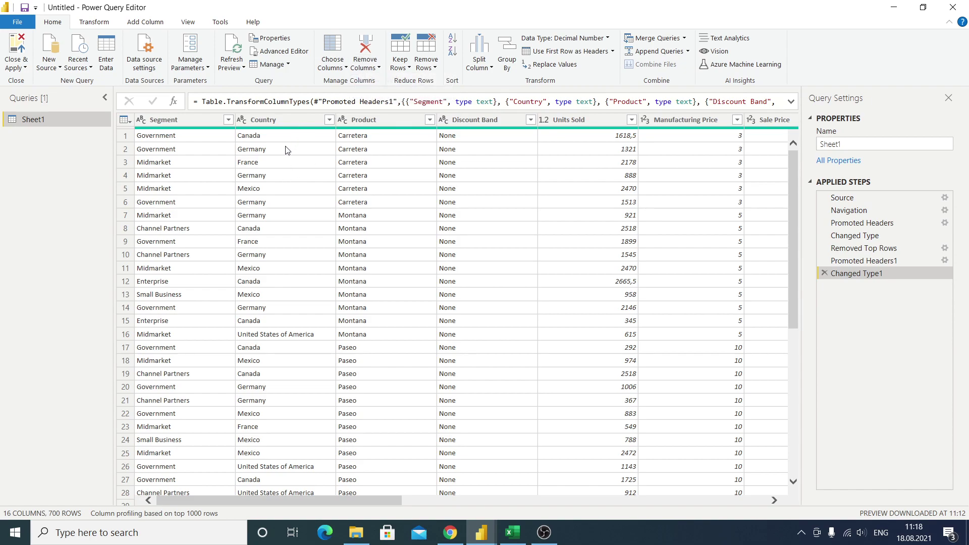
# Select the Segment column and remove it through Remove Columns, leaving 15 columns
pyautogui.click(178, 123)
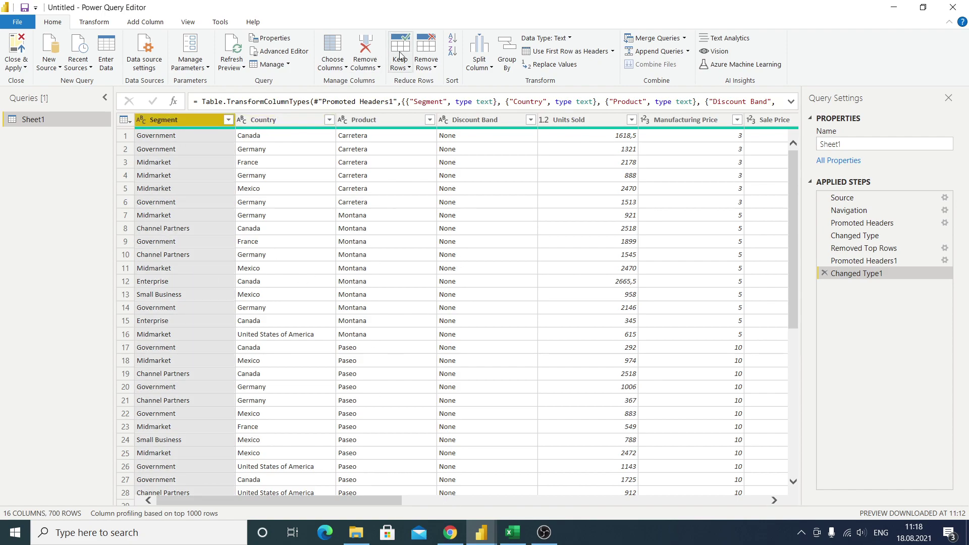
pyautogui.click(365, 62)
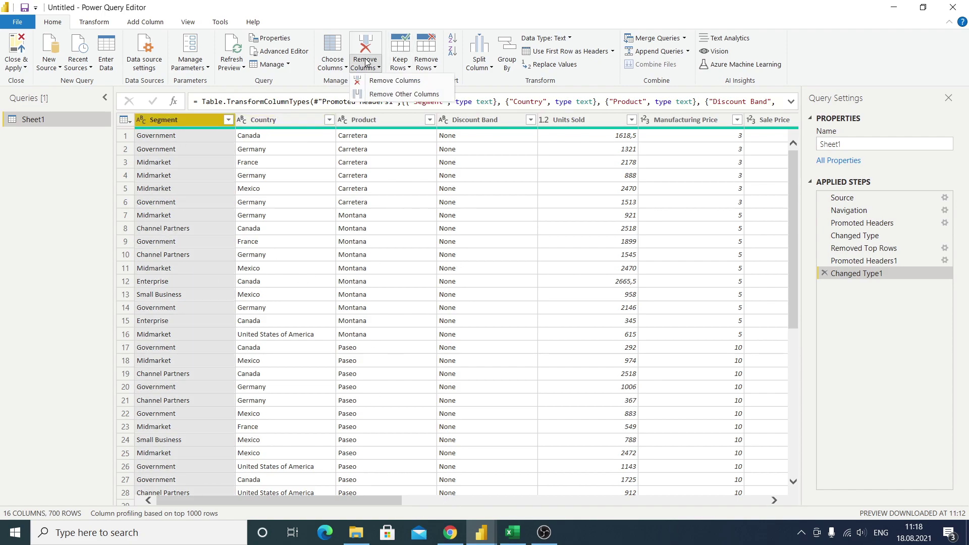
pyautogui.click(402, 81)
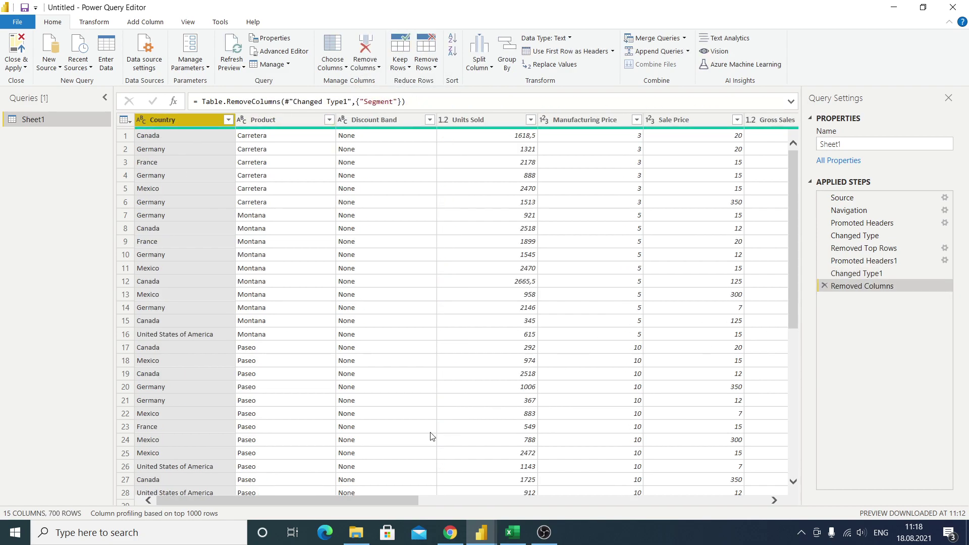
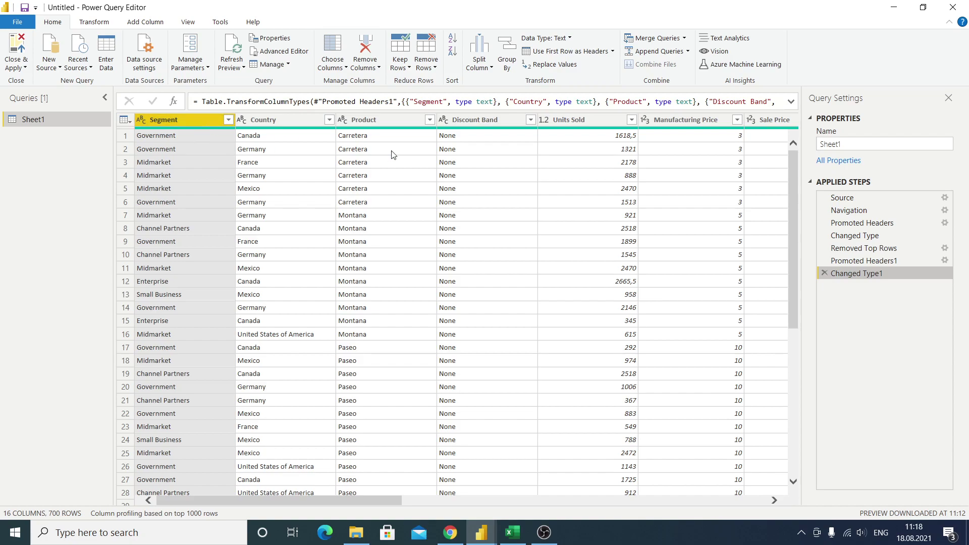
# Keep only the Country, Units Sold and Manufacturing Price columns with Remove Other Columns
pyautogui.click(276, 122)
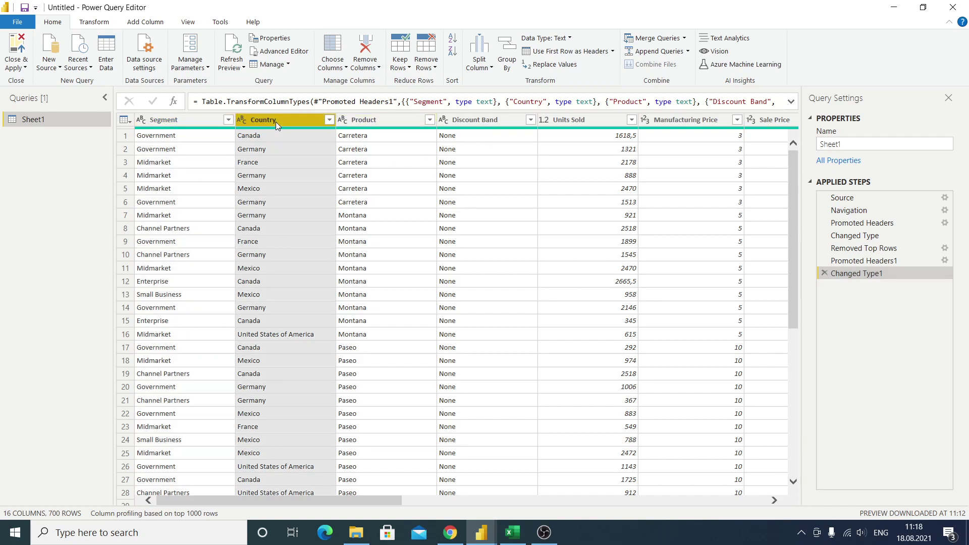
pyautogui.keyDown('ctrl'); pyautogui.click(564, 121); pyautogui.keyUp('ctrl')
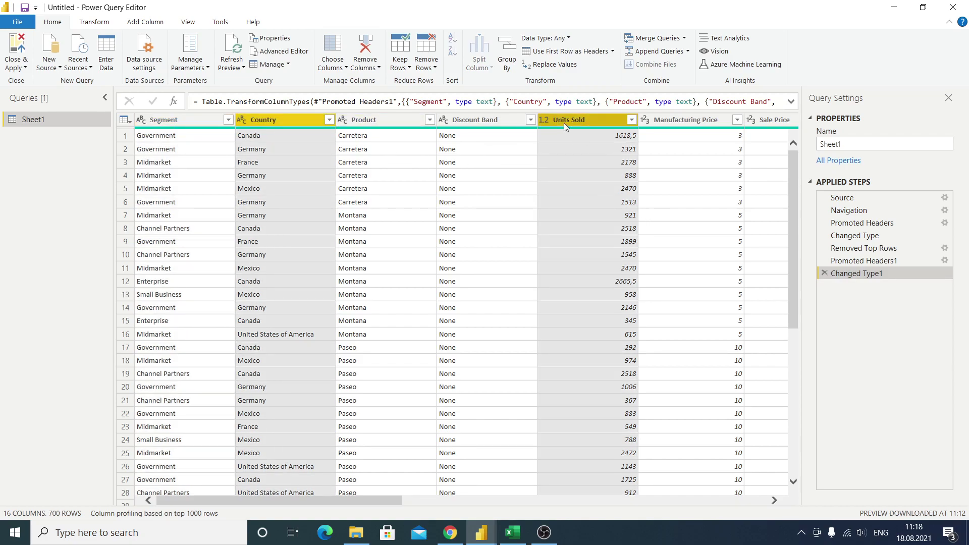
pyautogui.keyDown('ctrl'); pyautogui.click(695, 117); pyautogui.keyUp('ctrl')
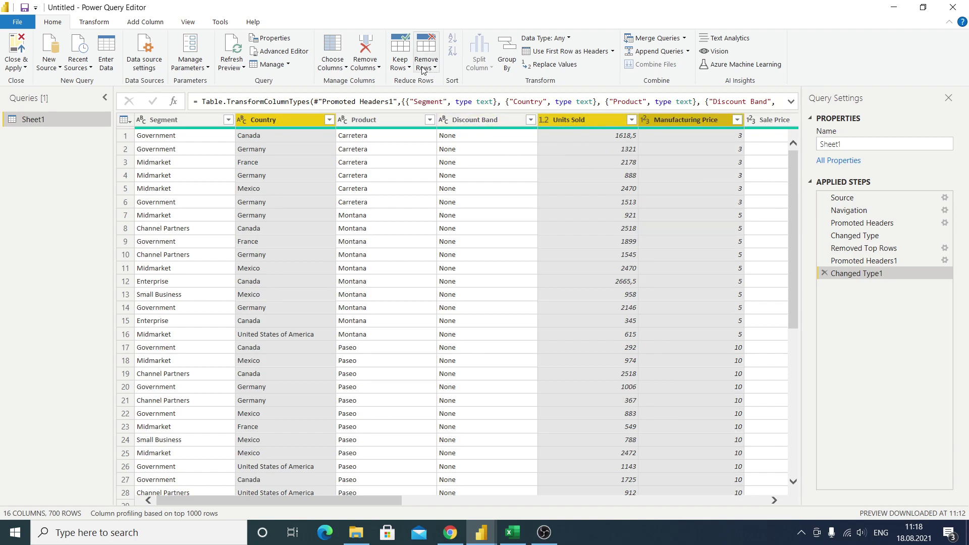
pyautogui.click(374, 67)
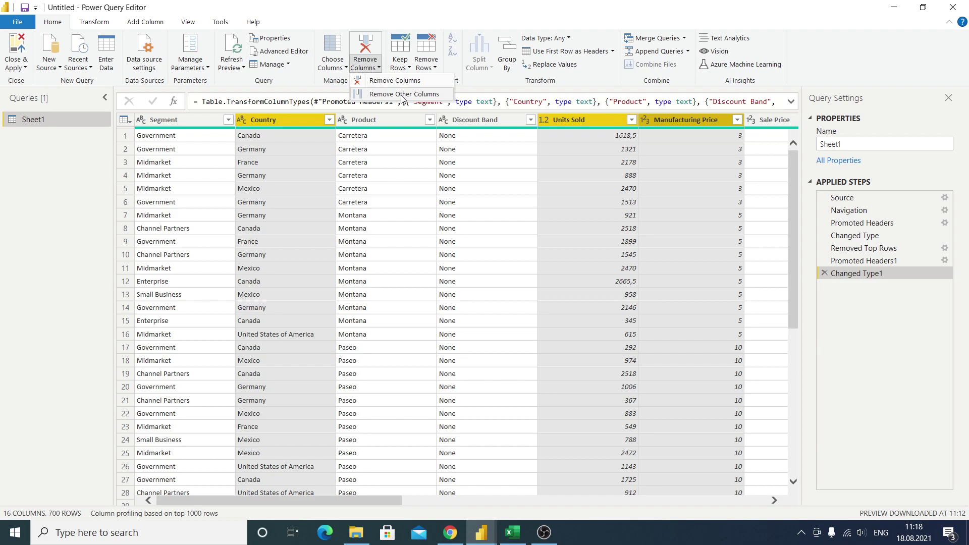
pyautogui.click(402, 96)
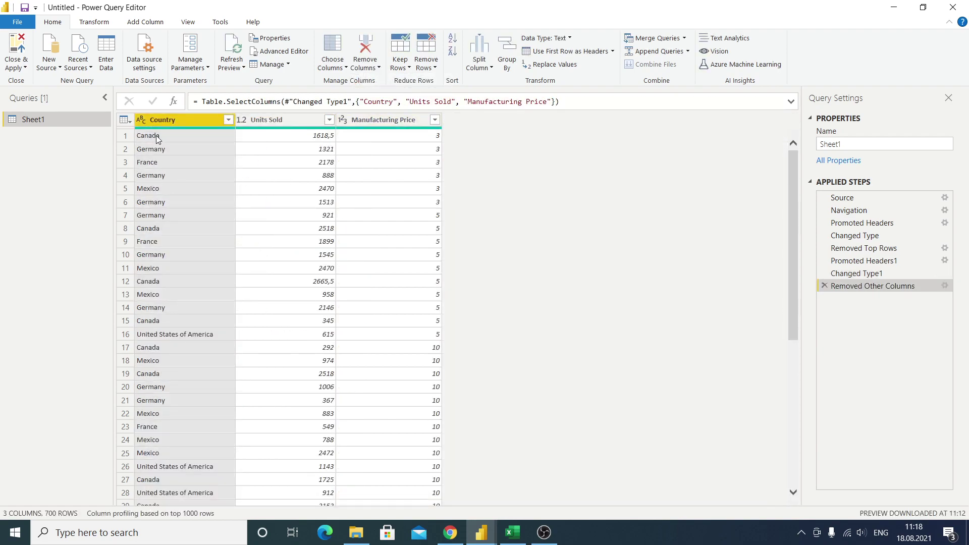
# Check a Manufacturing Price value, reselect Country, and scroll through the three-column table
pyautogui.click(350, 153)
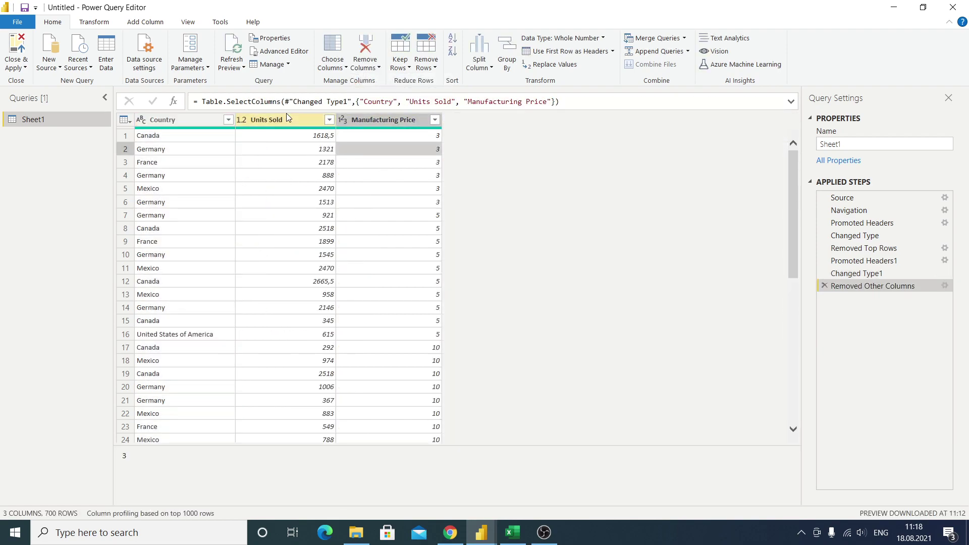
pyautogui.click(141, 126)
pyautogui.scroll(-7, 212, 214)
pyautogui.scroll(-9, 243, 224)
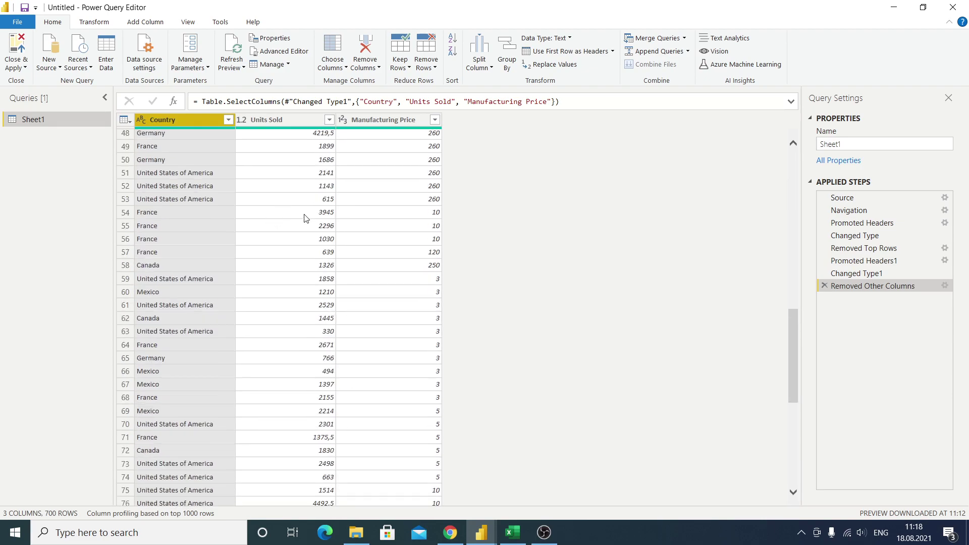
pyautogui.scroll(8, 305, 217)
pyautogui.scroll(7, 454, 222)
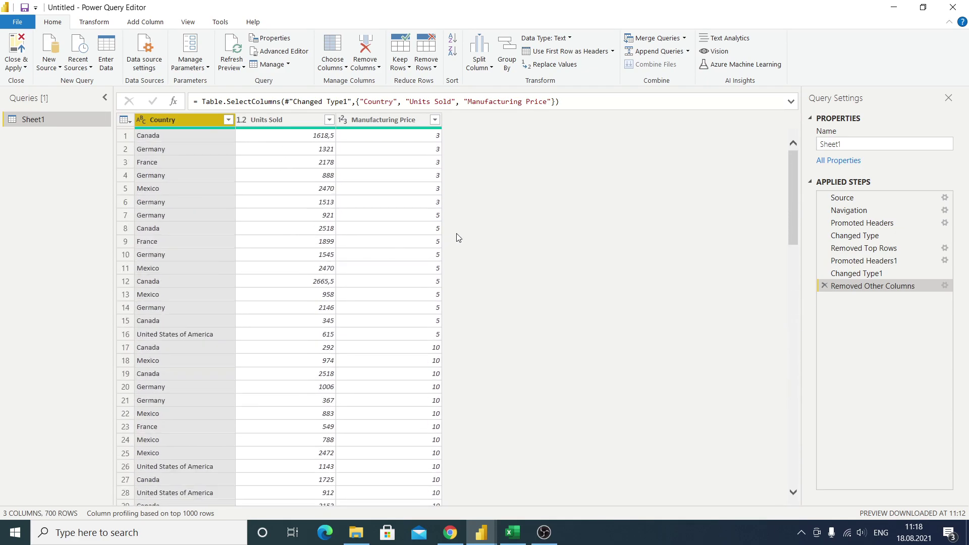
# Delete the Removed Other Columns step so all 16 columns return
pyautogui.click(824, 286)
pyautogui.click(362, 71)
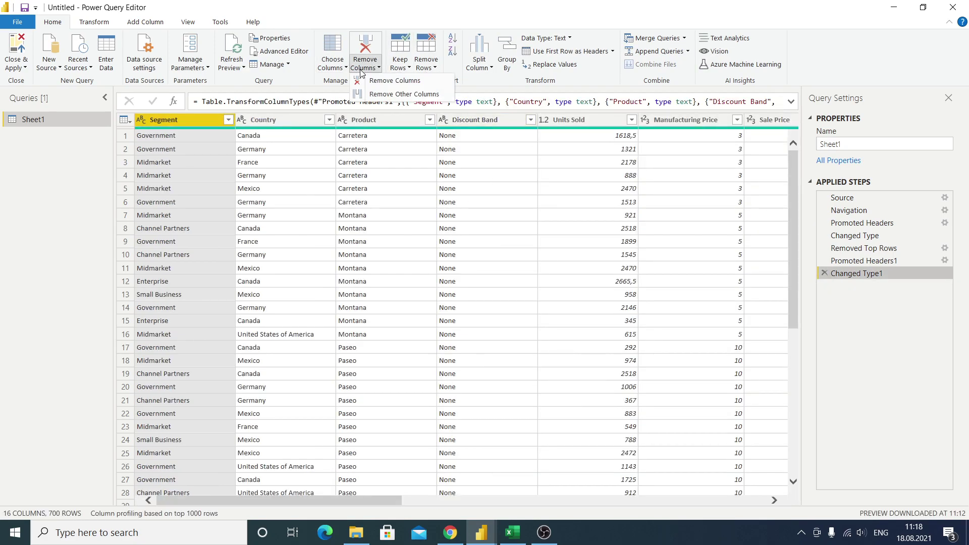
pyautogui.click(361, 71)
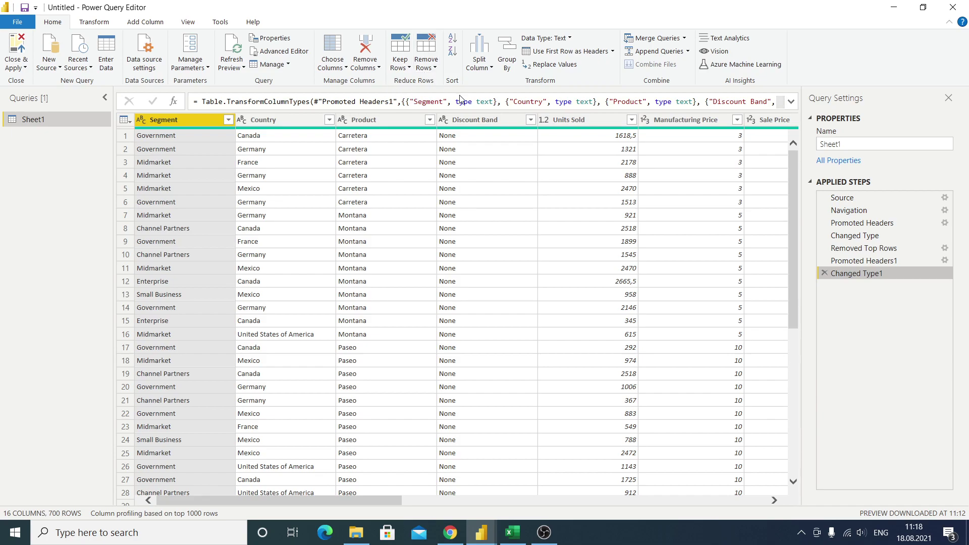
pyautogui.click(408, 66)
pyautogui.press('Escape')
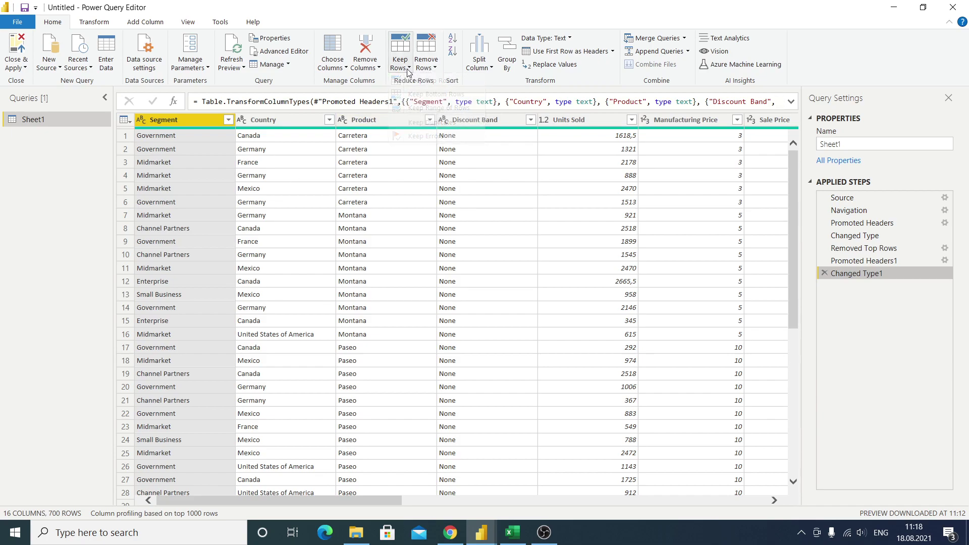
# Select the Segment column and bring up the Keep Rows options
pyautogui.click(203, 207)
pyautogui.click(204, 209)
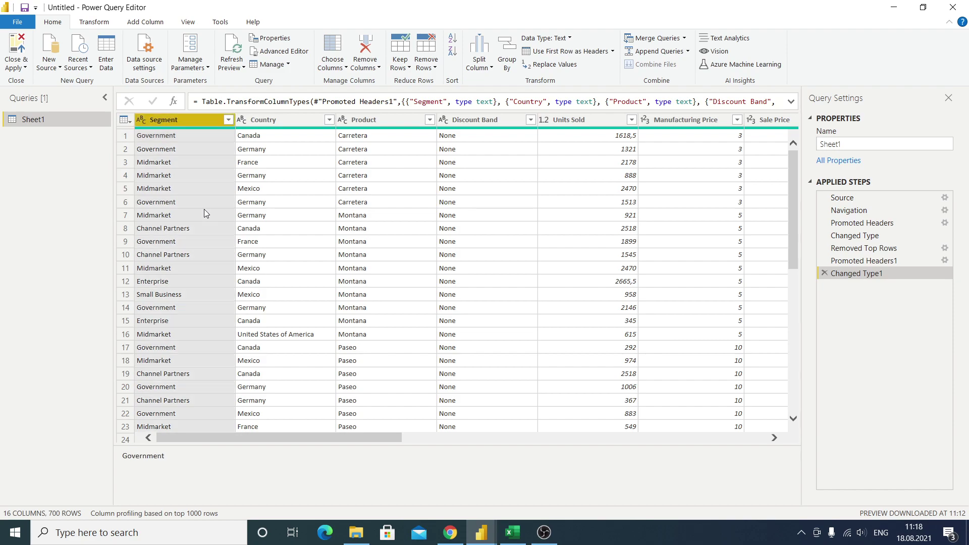
pyautogui.click(408, 67)
pyautogui.click(408, 68)
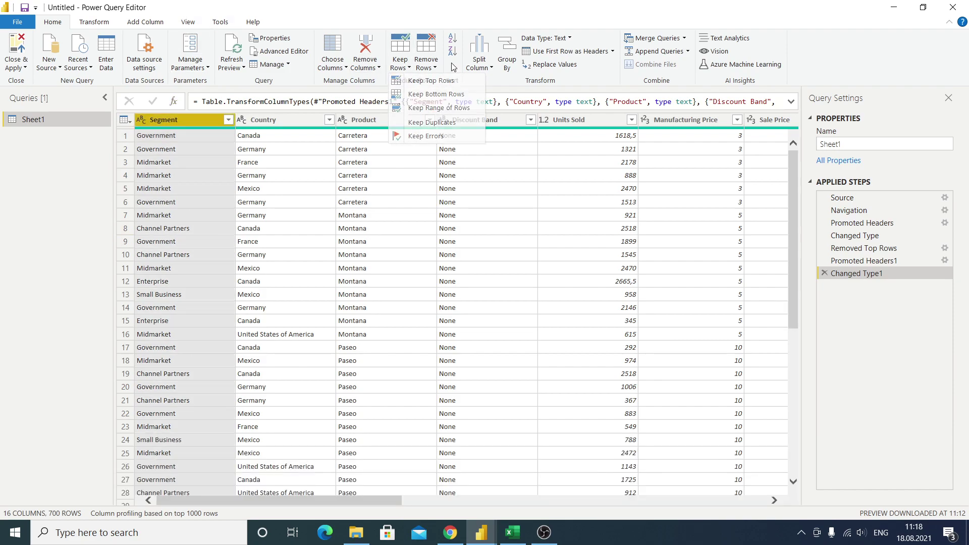
pyautogui.click(409, 68)
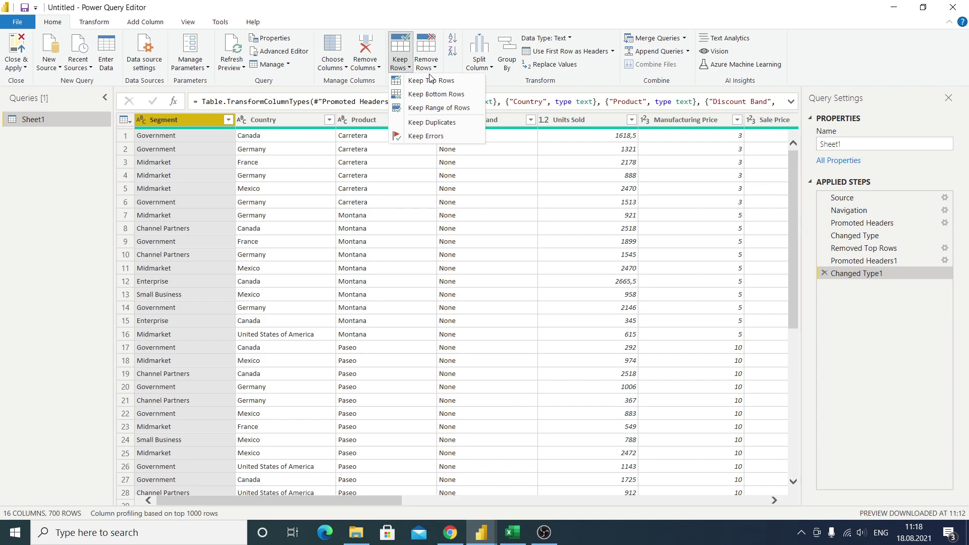